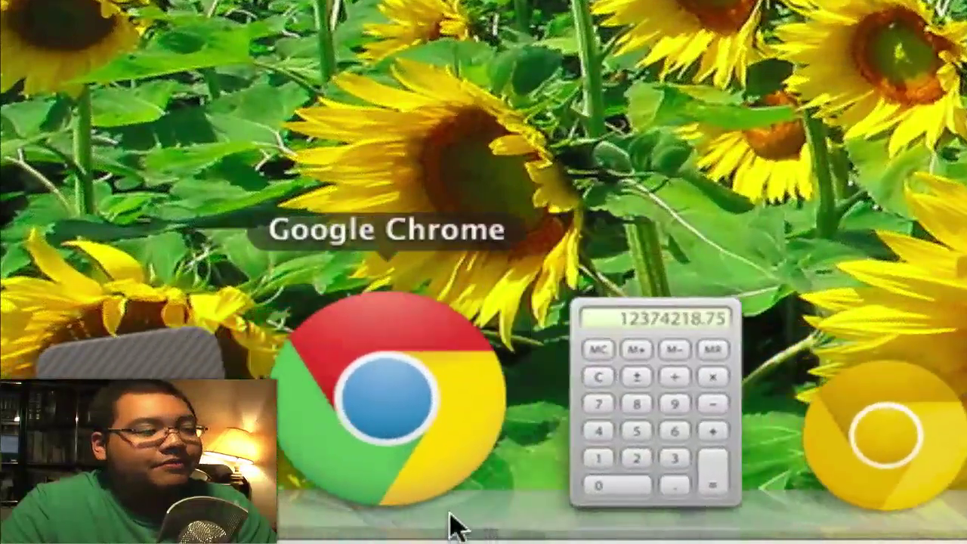
Launch Google Chrome from the Dock.
{"action": "left_click", "coordinate": [449, 521]}
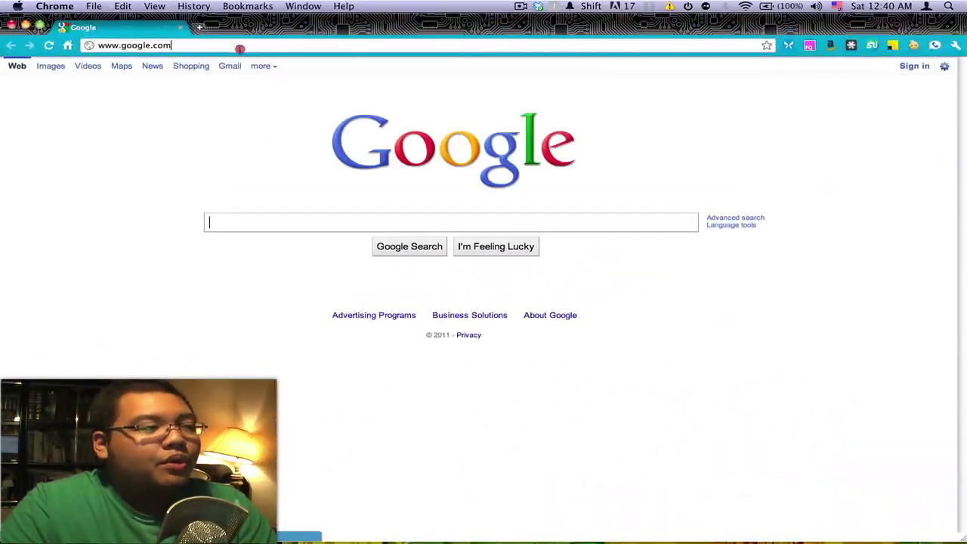
Go to communityservices.lacitycollege.edu/onlineform.html in Chrome.
{"action": "left_click", "coordinate": [239, 45]}
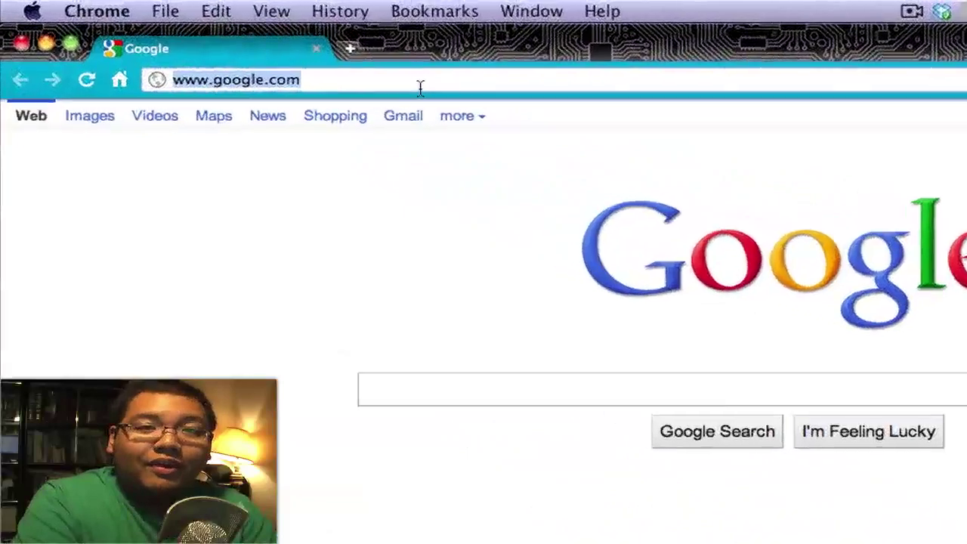
{"action": "type", "text": "commu"}
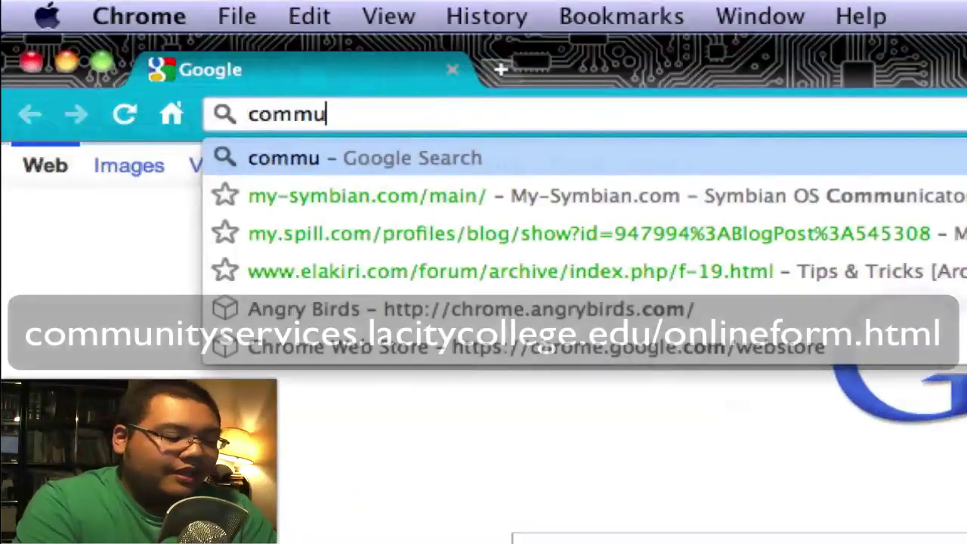
{"action": "type", "text": "nityservices"}
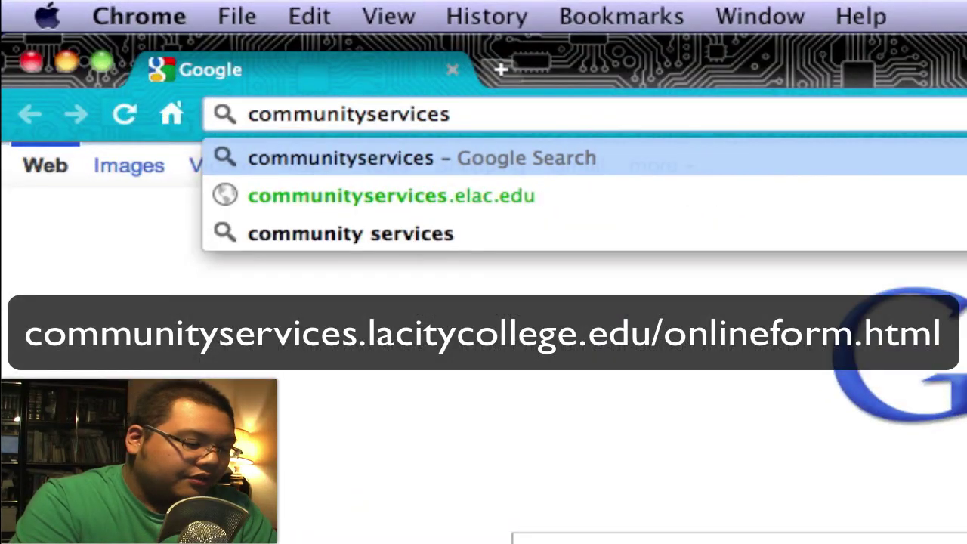
{"action": "type", "text": ".lacitycollege"}
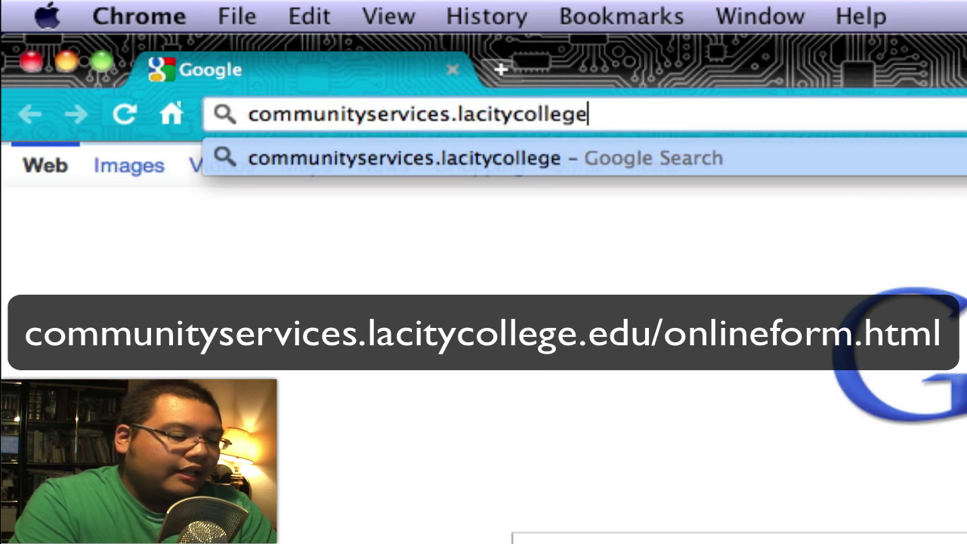
{"action": "type", "text": ".edu"}
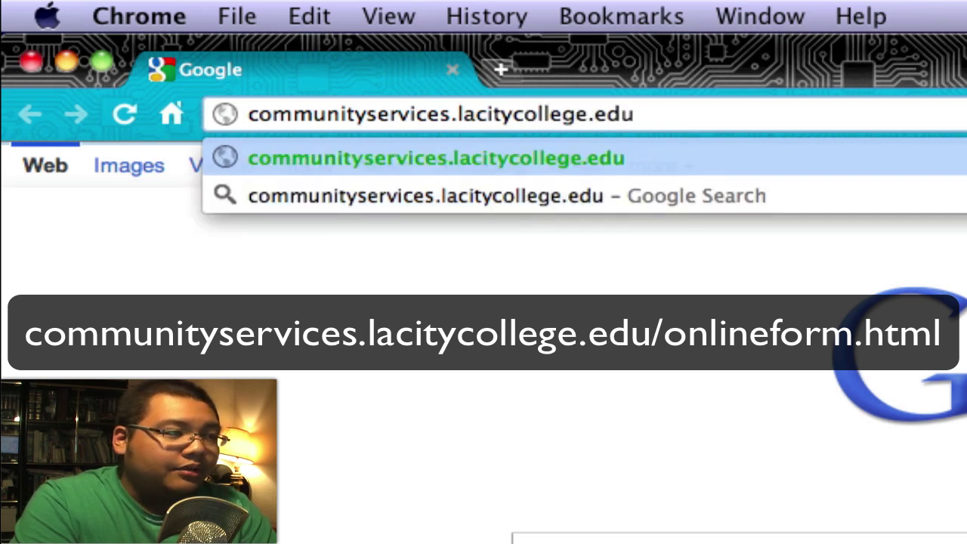
{"action": "type", "text": "/on"}
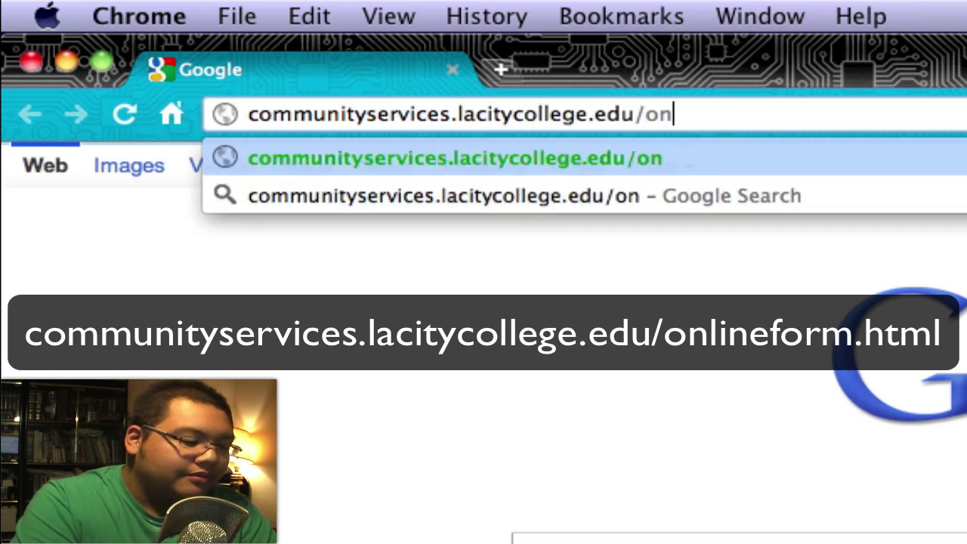
{"action": "type", "text": "linefo"}
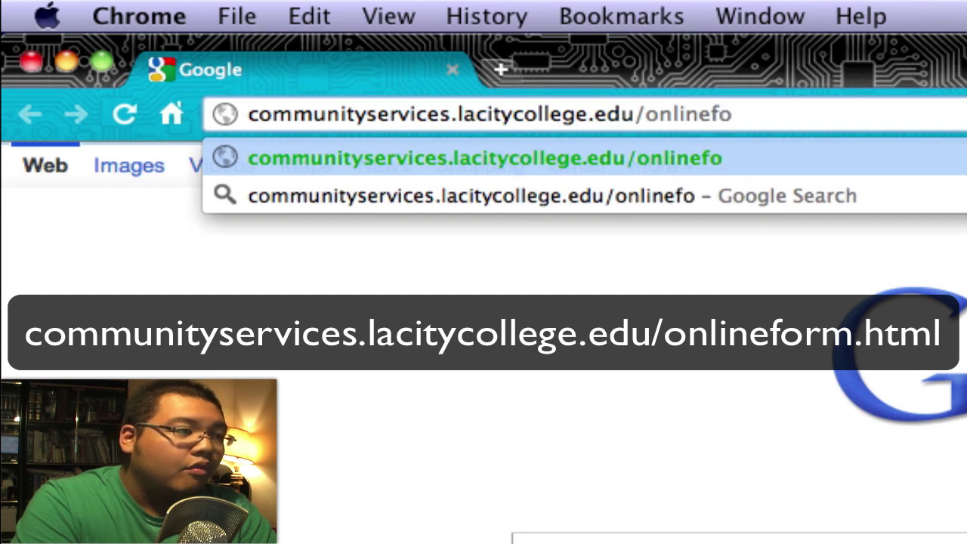
{"action": "type", "text": "rm.ht"}
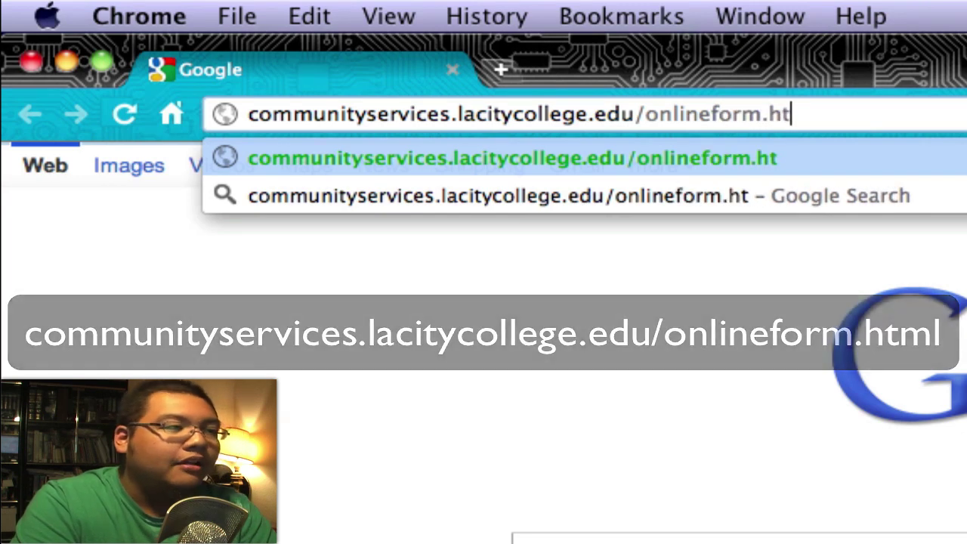
{"action": "type", "text": "ml"}
{"action": "key", "text": "Return"}
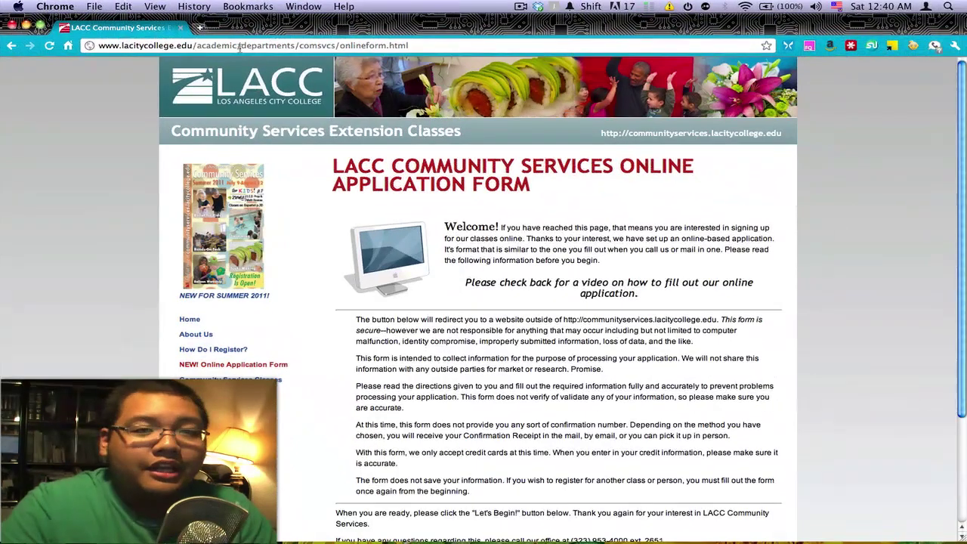
Review the form instructions, then start the application with Let's Begin!
{"action": "scroll", "coordinate": [67, 170], "scroll_direction": "down", "scroll_amount": 3}
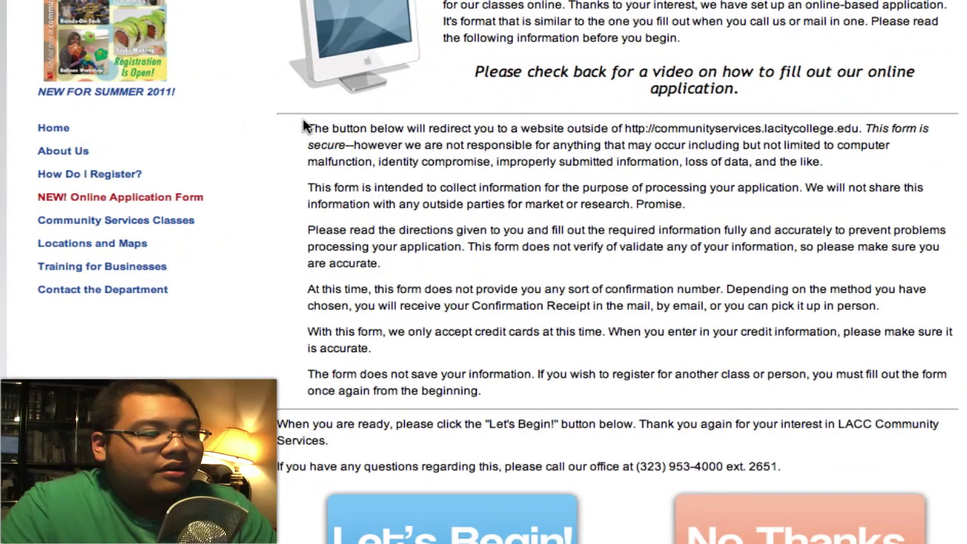
{"action": "left_click_drag", "start_coordinate": [354, 219], "coordinate": [513, 396]}
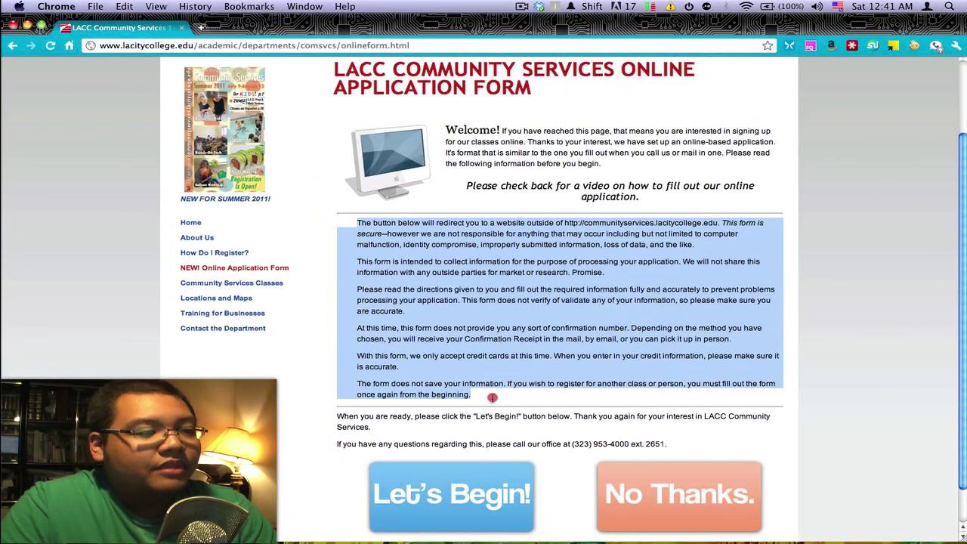
{"action": "left_click", "coordinate": [491, 397]}
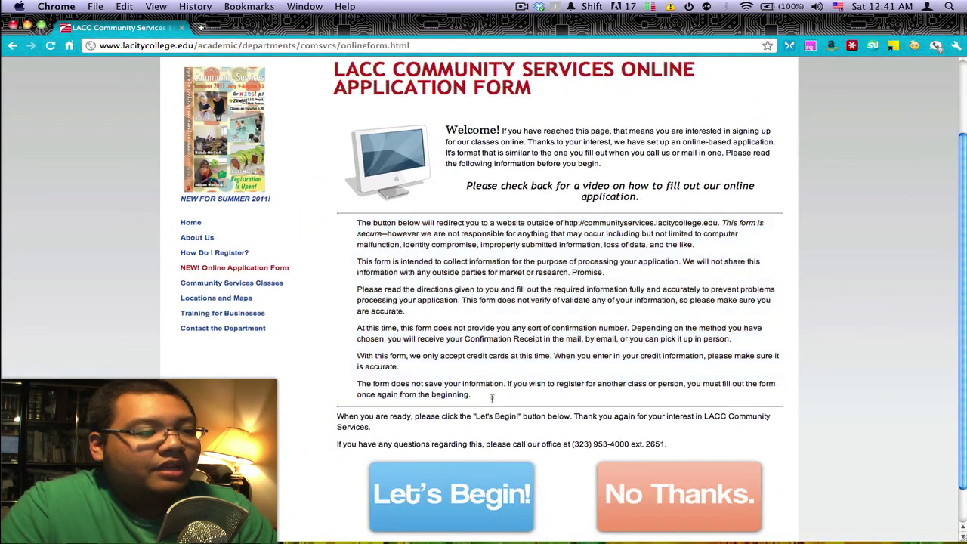
{"action": "scroll", "coordinate": [492, 399], "scroll_direction": "down", "scroll_amount": 1}
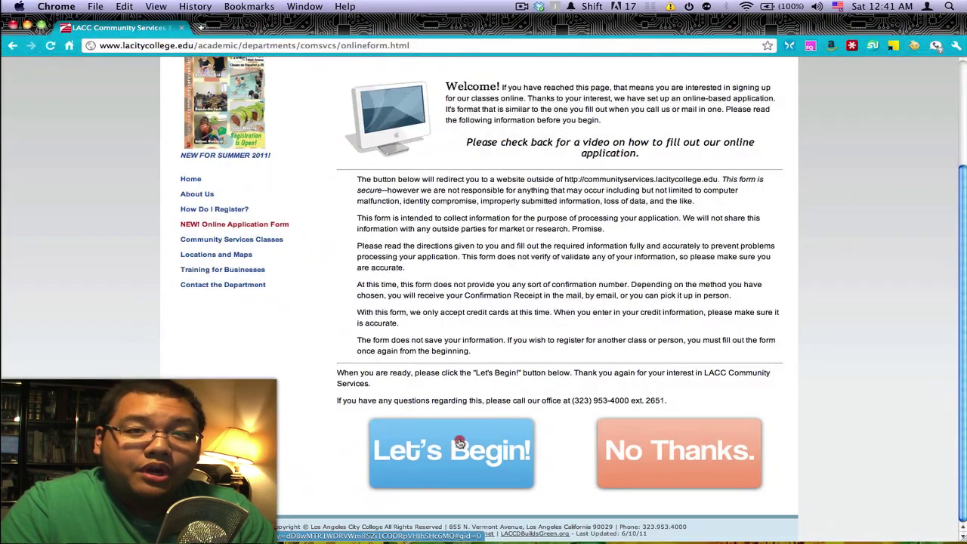
{"action": "left_click", "coordinate": [459, 443]}
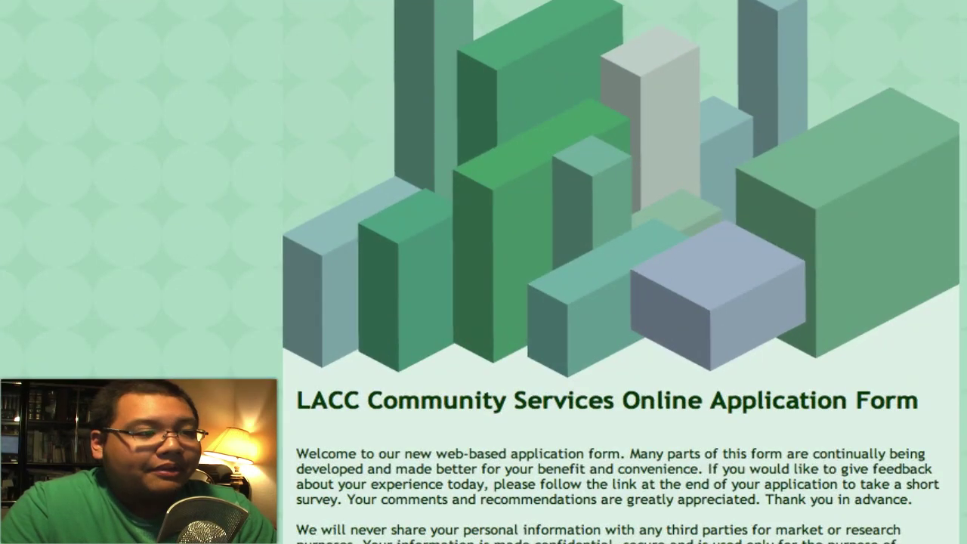
Answer Yes to understanding the terms and continue past the payer intro page.
{"action": "scroll", "coordinate": [532, 119], "scroll_direction": "down", "scroll_amount": 5}
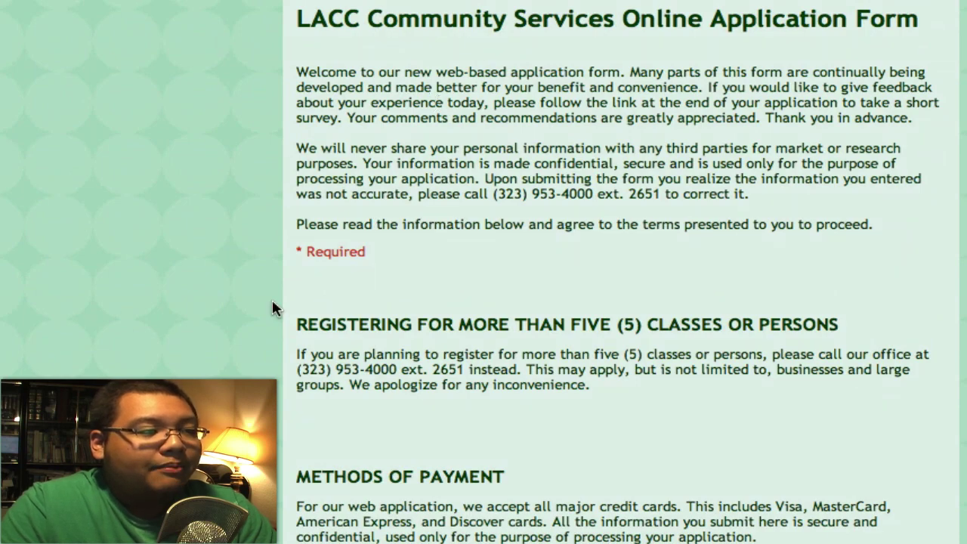
{"action": "scroll", "coordinate": [344, 311], "scroll_direction": "down", "scroll_amount": 1}
{"action": "scroll", "coordinate": [344, 312], "scroll_direction": "down", "scroll_amount": 4}
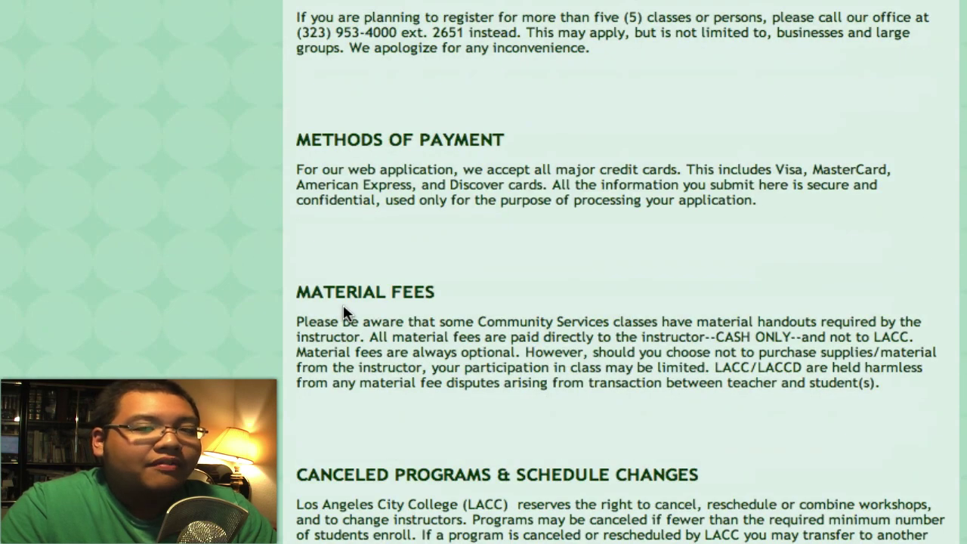
{"action": "scroll", "coordinate": [344, 312], "scroll_direction": "down", "scroll_amount": 3}
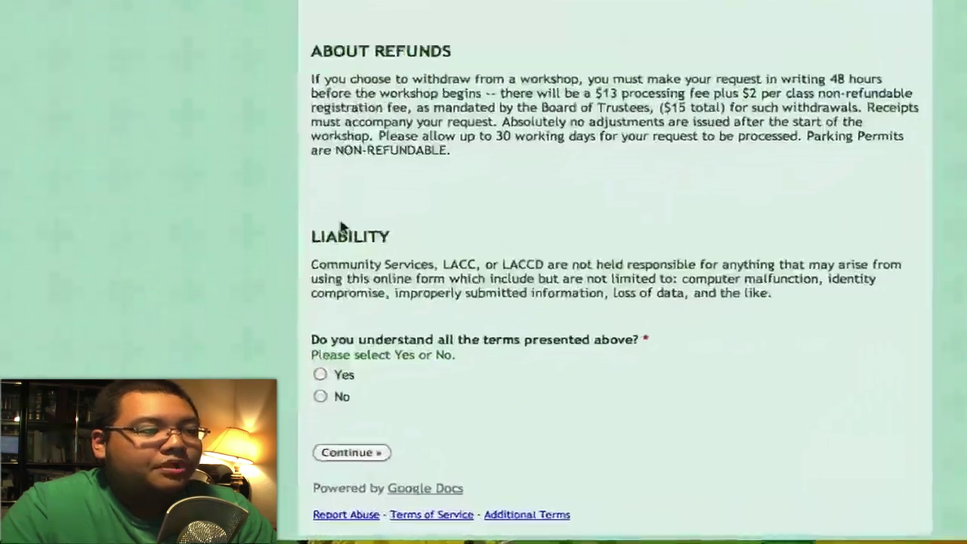
{"action": "left_click", "coordinate": [360, 295]}
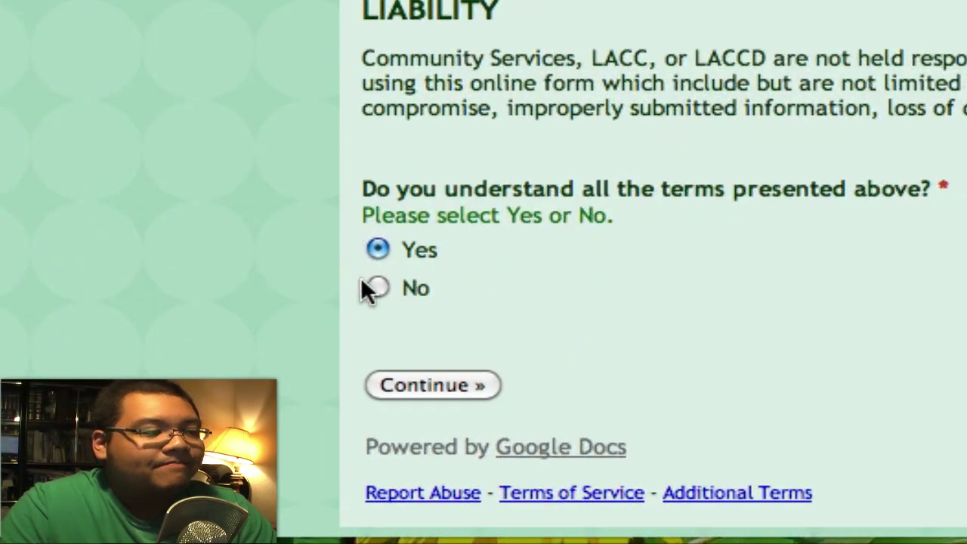
{"action": "left_click", "coordinate": [438, 396]}
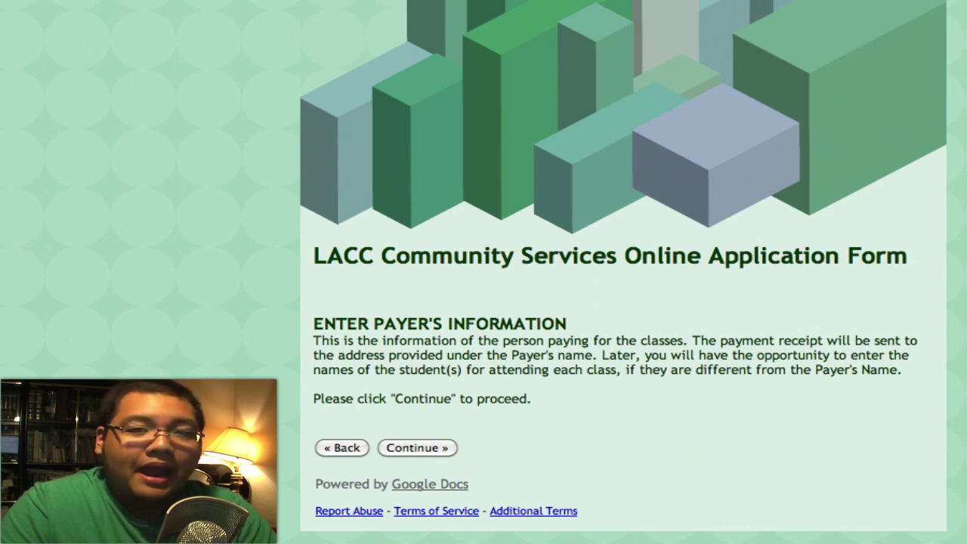
{"action": "left_click", "coordinate": [407, 451]}
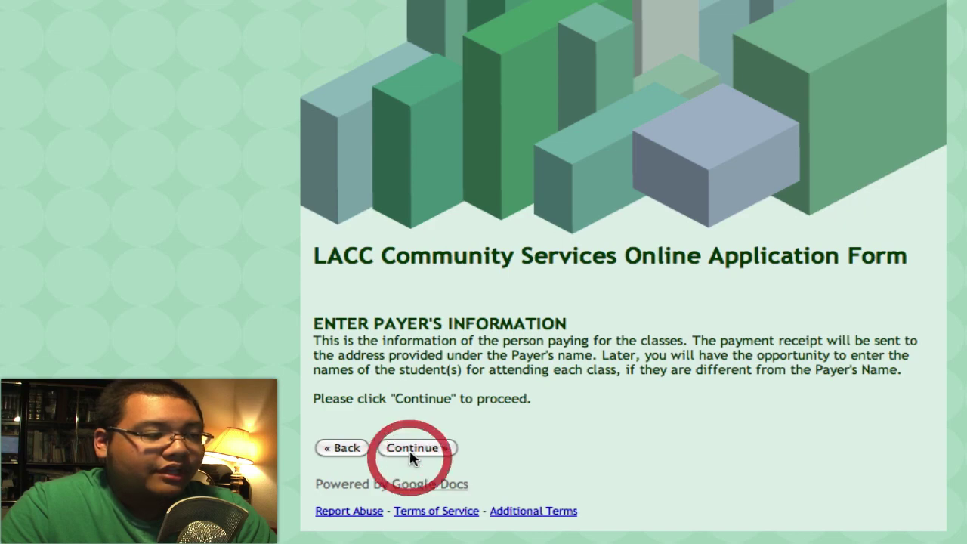
Enter the payer's last name and first name.
{"action": "scroll", "coordinate": [188, 339], "scroll_direction": "down", "scroll_amount": 6}
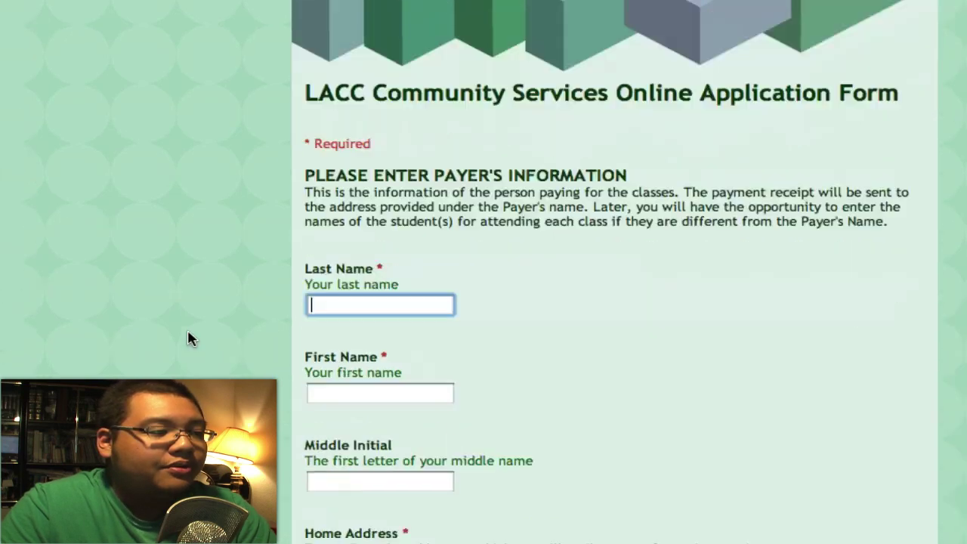
{"action": "scroll", "coordinate": [188, 373], "scroll_direction": "up", "scroll_amount": 3}
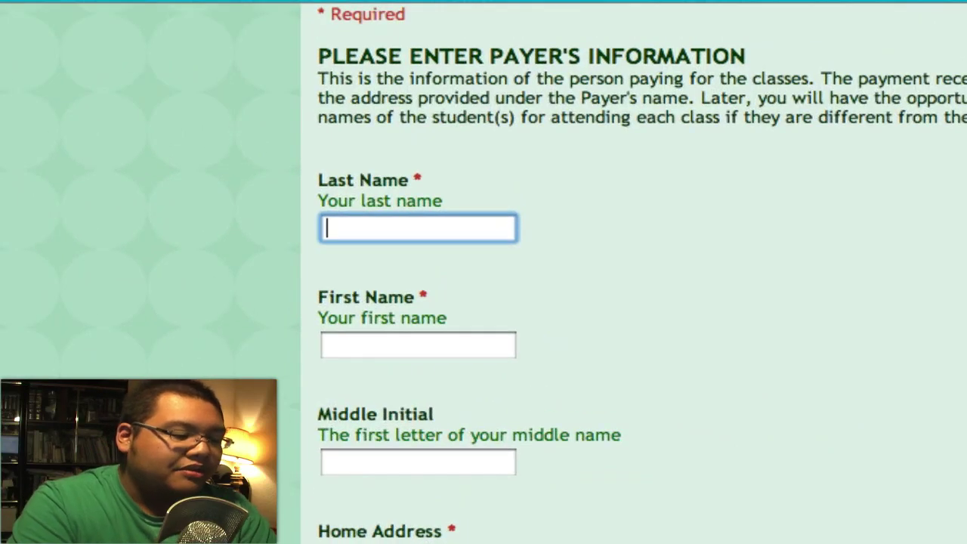
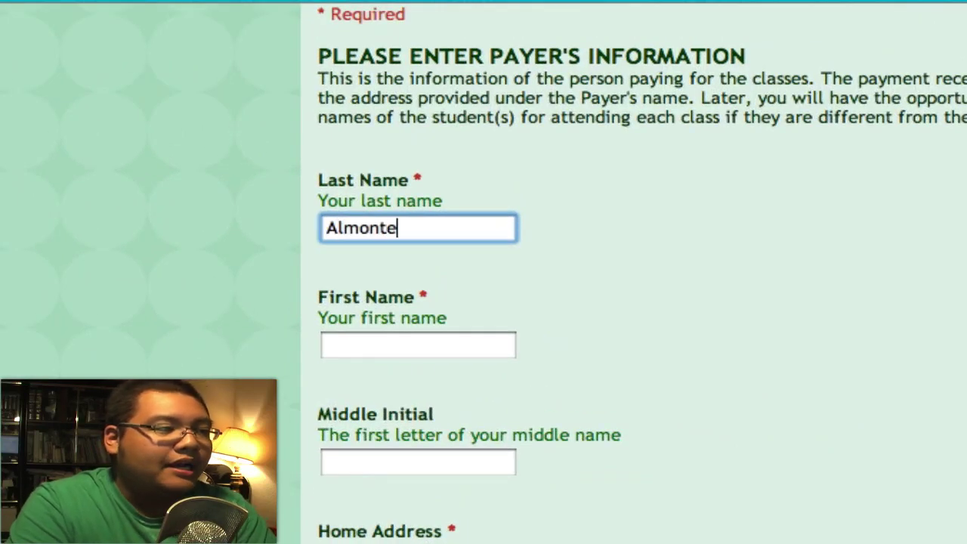
{"action": "left_click", "coordinate": [418, 344]}
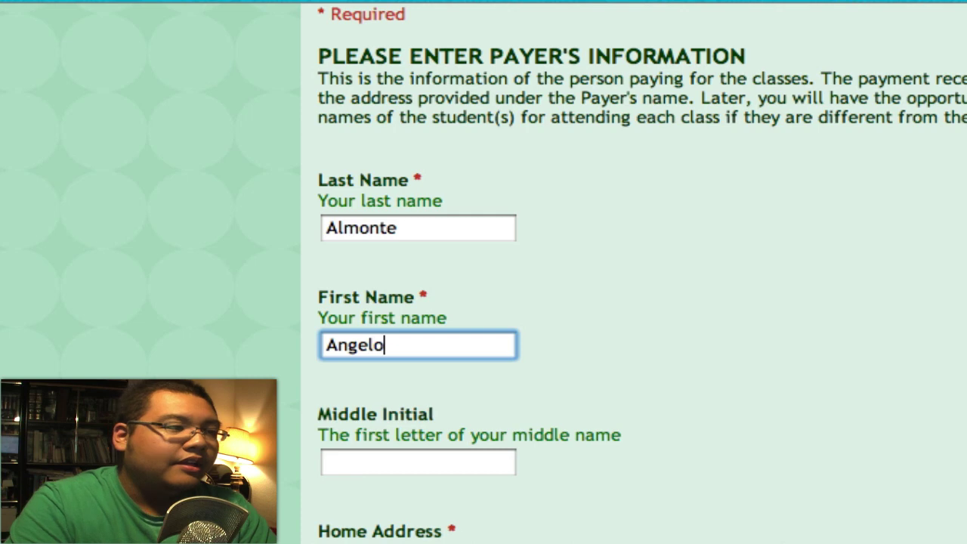
Fill in the payer's street address, city, state code and zip code.
{"action": "scroll", "coordinate": [634, 272], "scroll_direction": "down", "scroll_amount": 3}
{"action": "scroll", "coordinate": [346, 287], "scroll_direction": "down", "scroll_amount": 4}
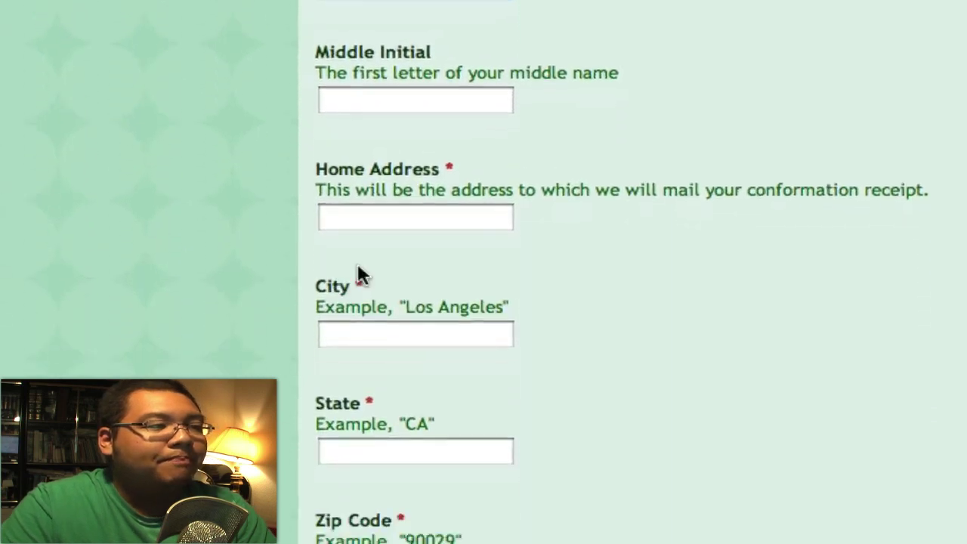
{"action": "left_click", "coordinate": [410, 136]}
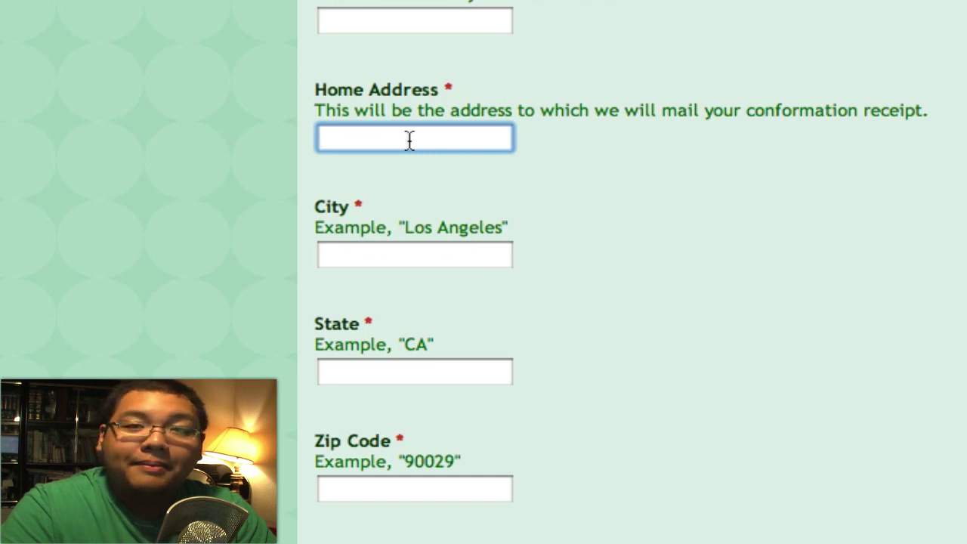
{"action": "type", "text": "855 N Vermont Ave"}
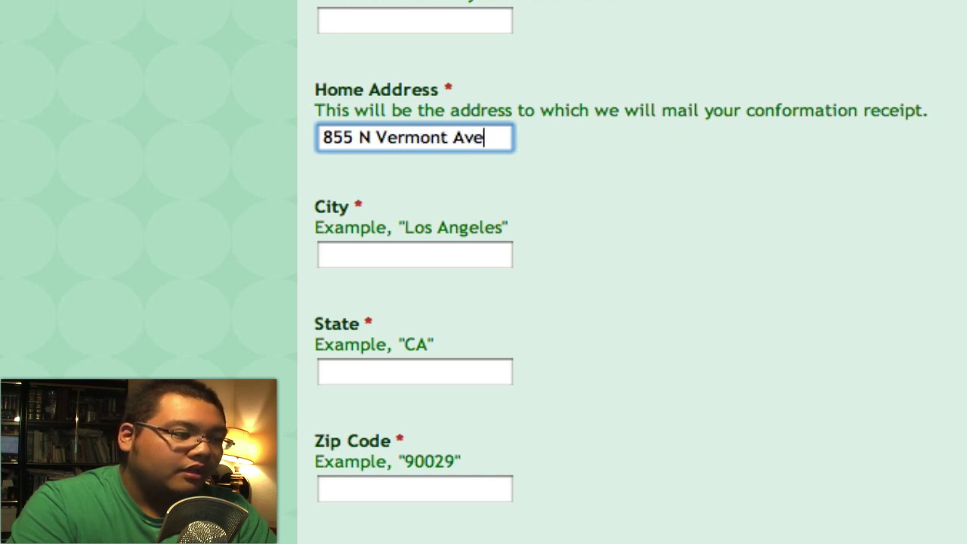
{"action": "type", "text": "."}
{"action": "key", "text": "Tab"}
{"action": "type", "text": "L"}
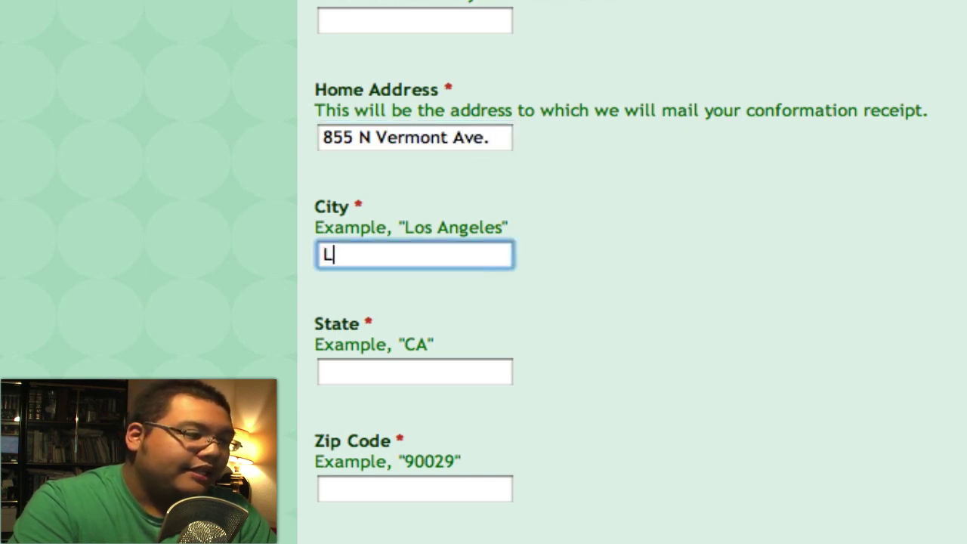
{"action": "type", "text": "os Angeles C"}
{"action": "key", "text": "BackSpace"}
{"action": "key", "text": "Tab"}
{"action": "type", "text": "CA"}
{"action": "key", "text": "Tab"}
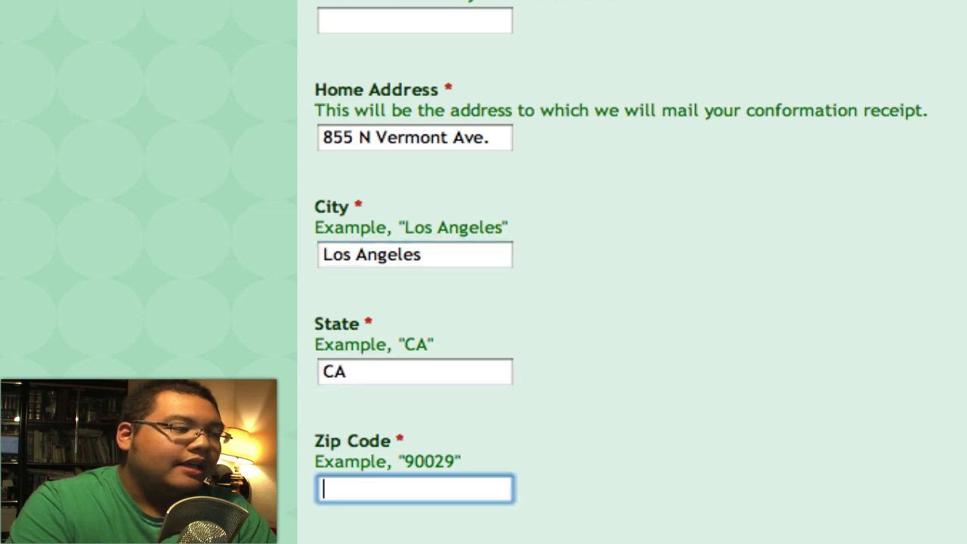
{"action": "type", "text": "90029"}
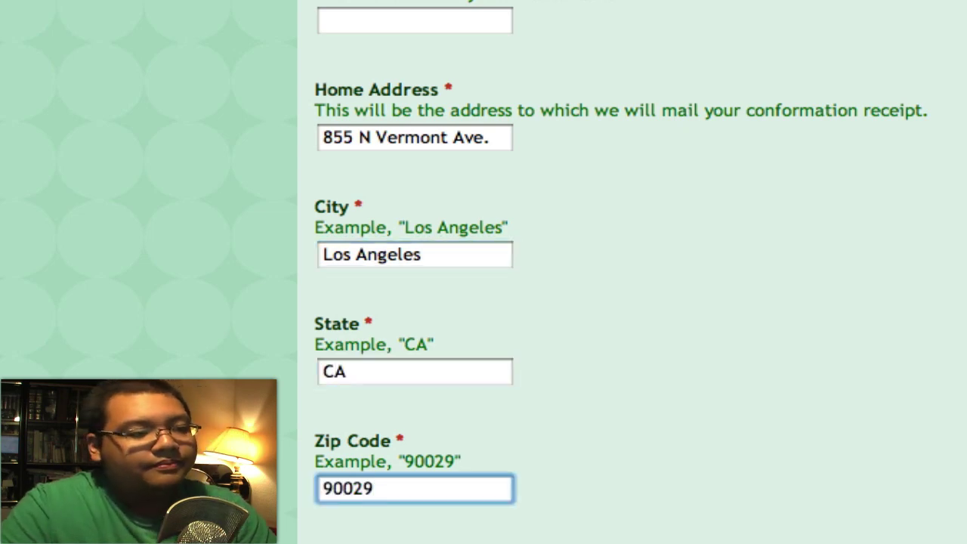
{"action": "scroll", "coordinate": [399, 132], "scroll_direction": "down", "scroll_amount": 10}
Enter the payer's phone number with extension as Phone Number #1, marked as Work Phone.
{"action": "scroll", "coordinate": [477, 52], "scroll_direction": "up", "scroll_amount": 5}
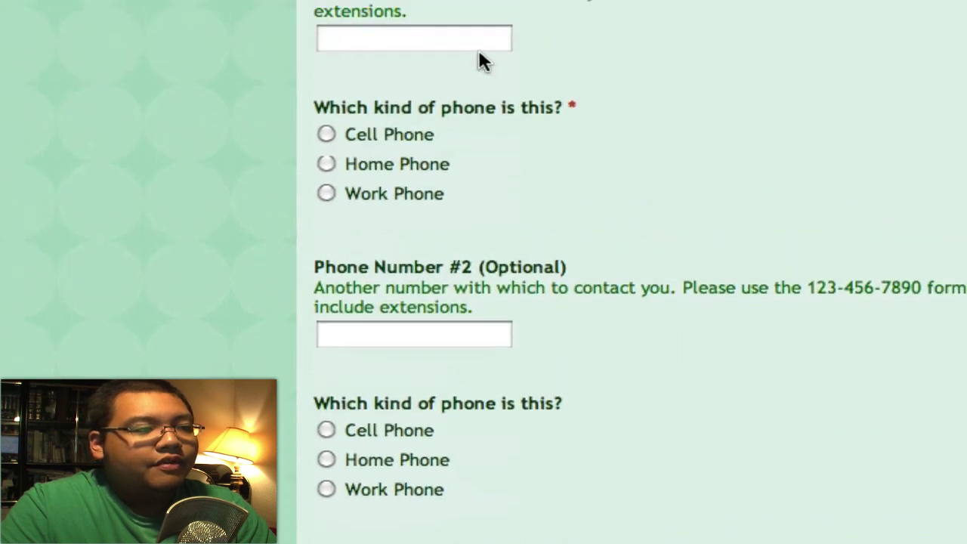
{"action": "left_click", "coordinate": [486, 95]}
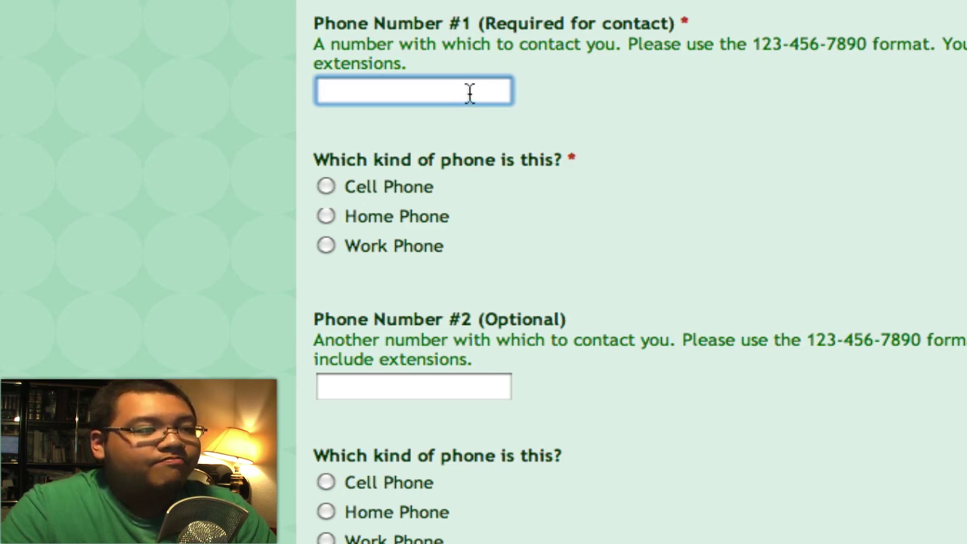
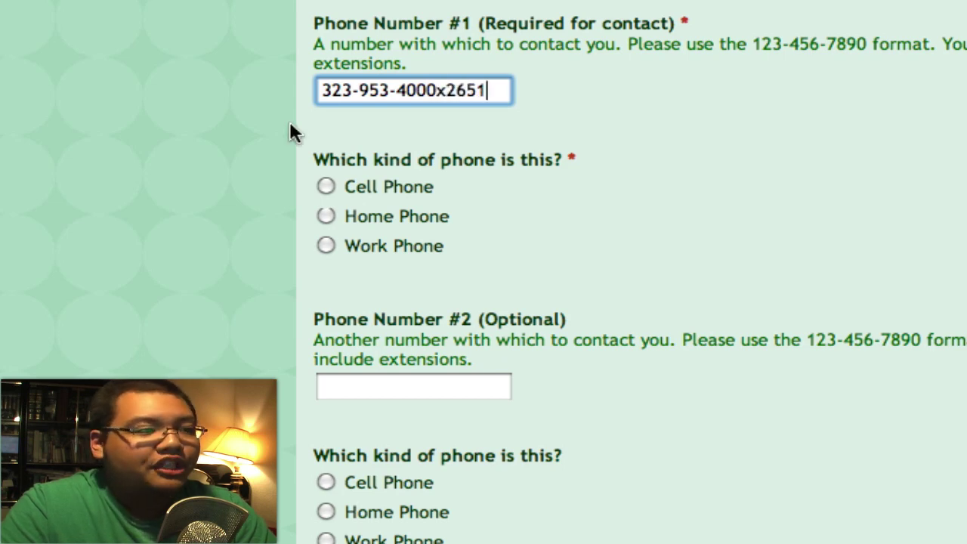
{"action": "scroll", "coordinate": [252, 145], "scroll_direction": "down", "scroll_amount": 4}
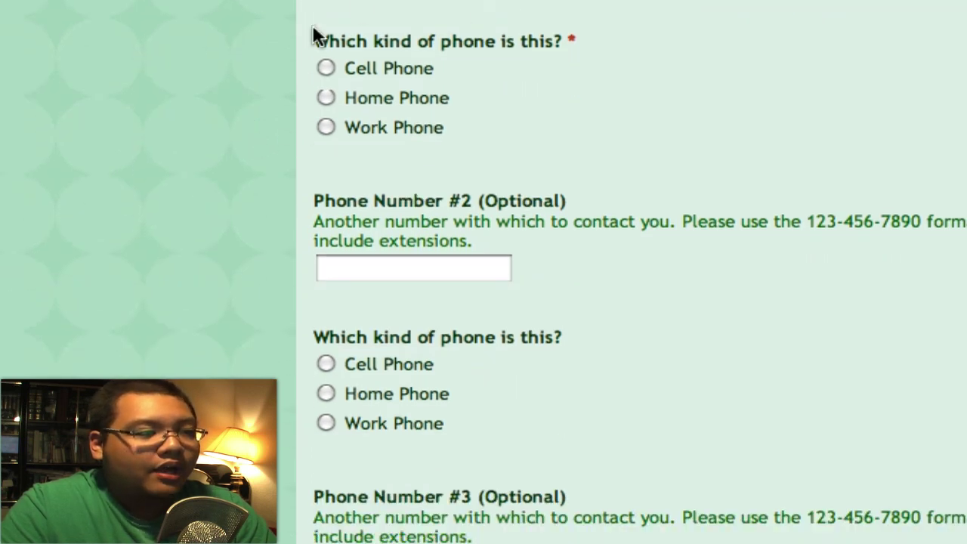
{"action": "left_click", "coordinate": [362, 127]}
{"action": "scroll", "coordinate": [133, 282], "scroll_direction": "down", "scroll_amount": 4}
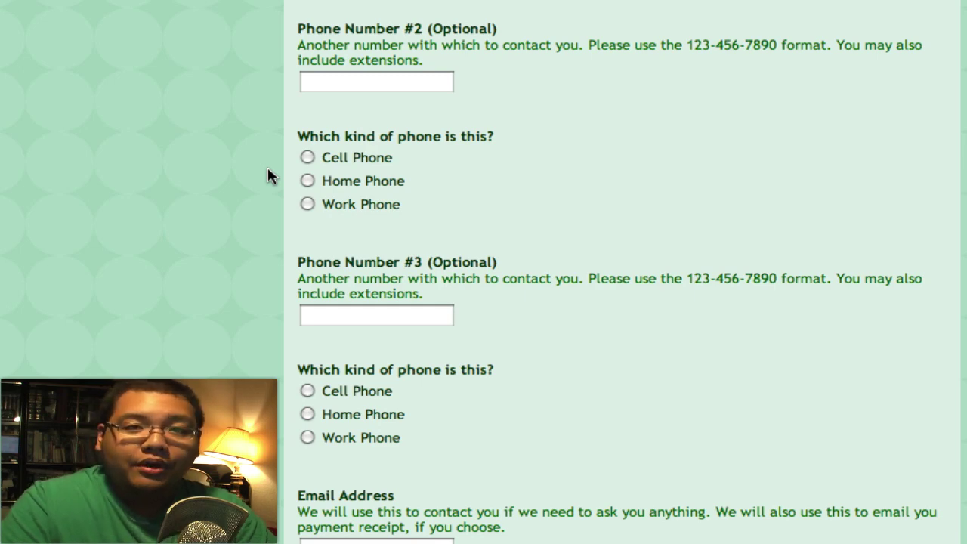
{"action": "scroll", "coordinate": [248, 170], "scroll_direction": "down", "scroll_amount": 1}
{"action": "scroll", "coordinate": [248, 170], "scroll_direction": "down", "scroll_amount": 5}
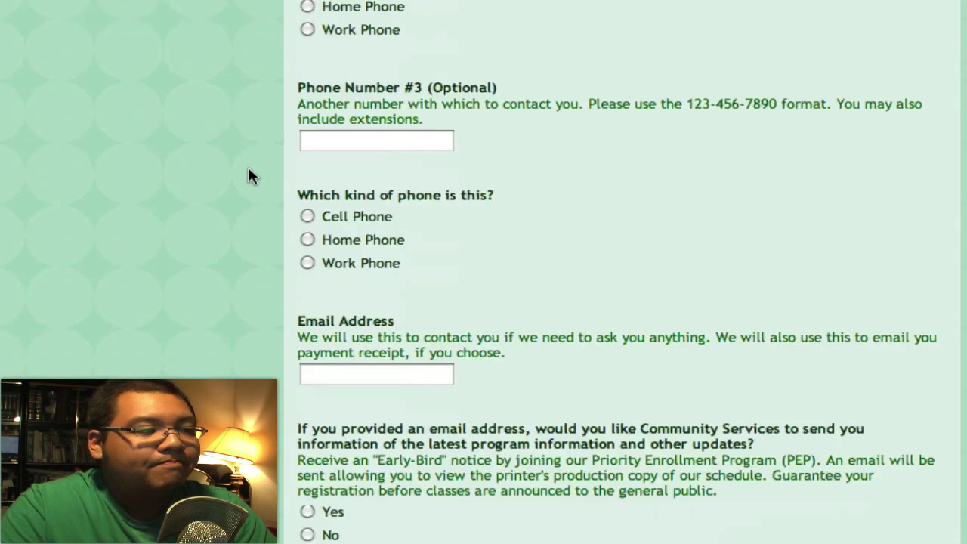
{"action": "scroll", "coordinate": [252, 175], "scroll_direction": "down", "scroll_amount": 3}
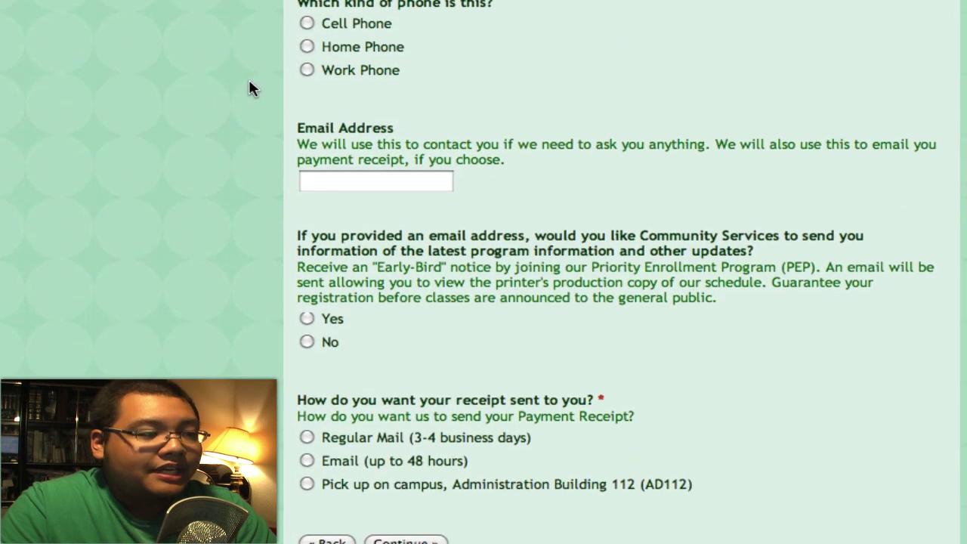
{"action": "left_click", "coordinate": [361, 88]}
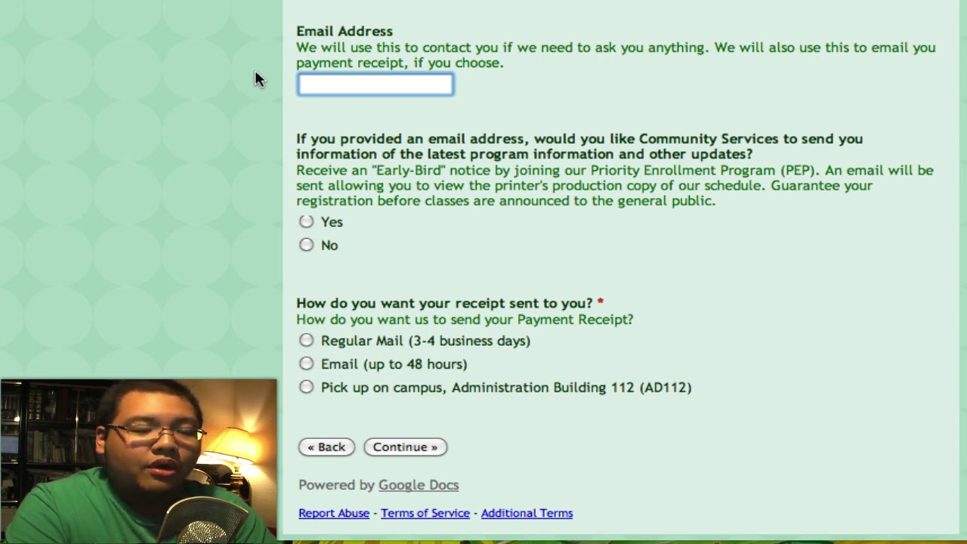
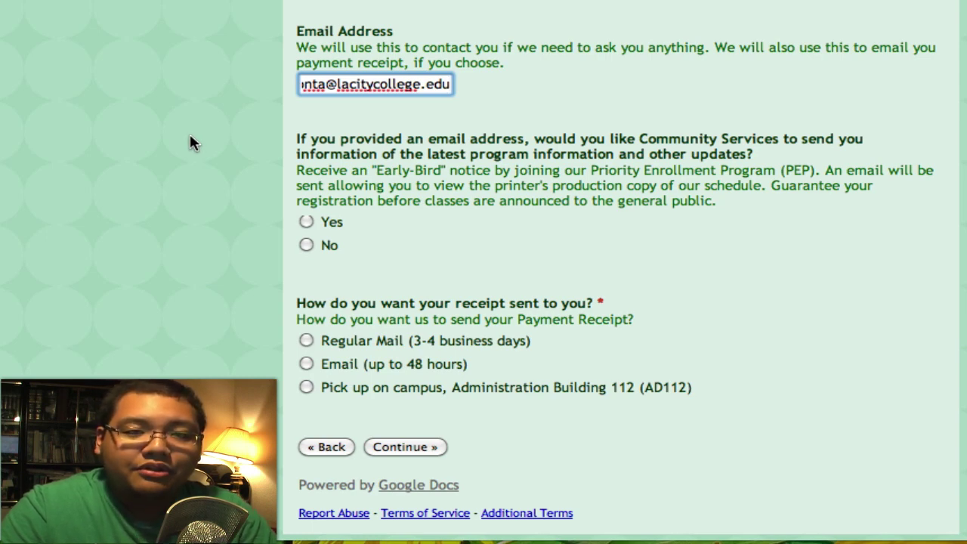
Enter the payer's e-mail, opt in to updates, pick Regular Mail receipt, and continue.
{"action": "left_click", "coordinate": [305, 221]}
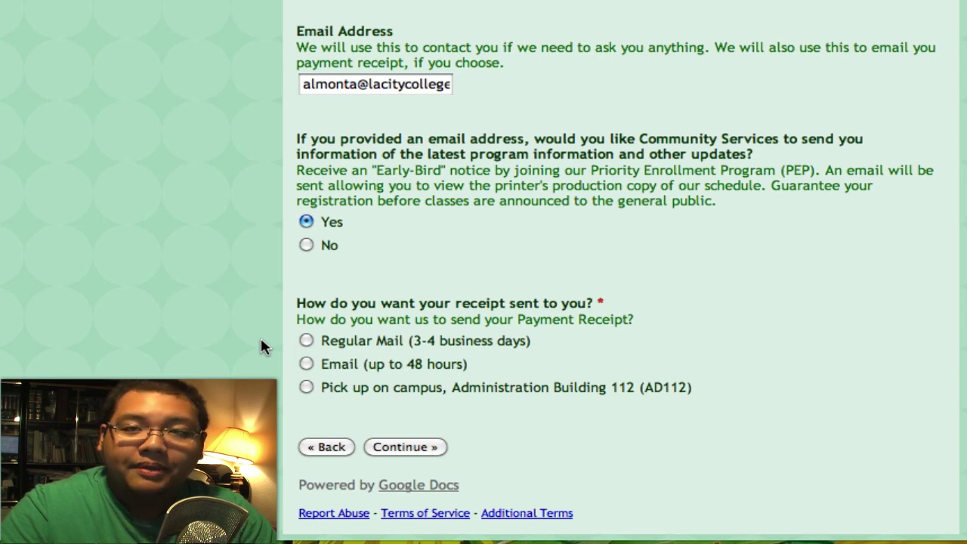
{"action": "left_click", "coordinate": [306, 340]}
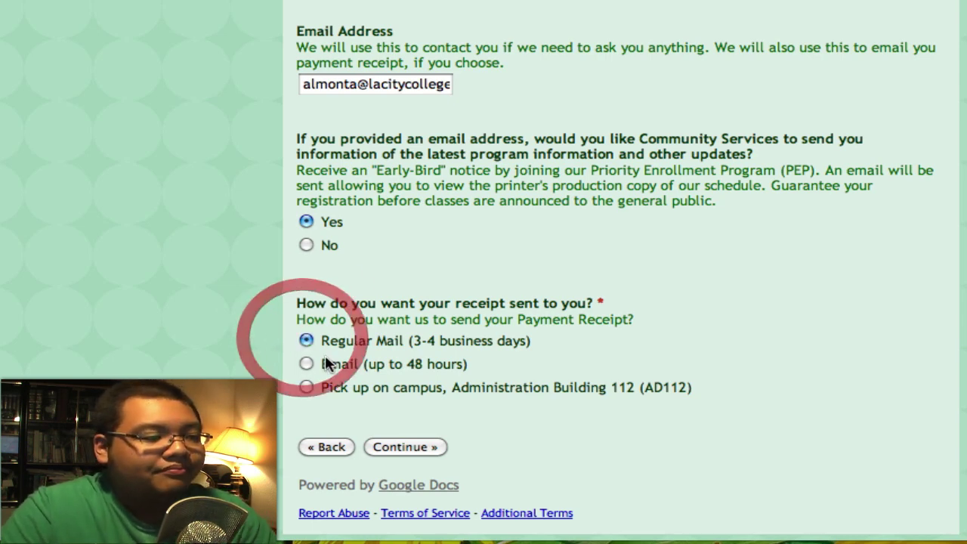
{"action": "left_click", "coordinate": [394, 447]}
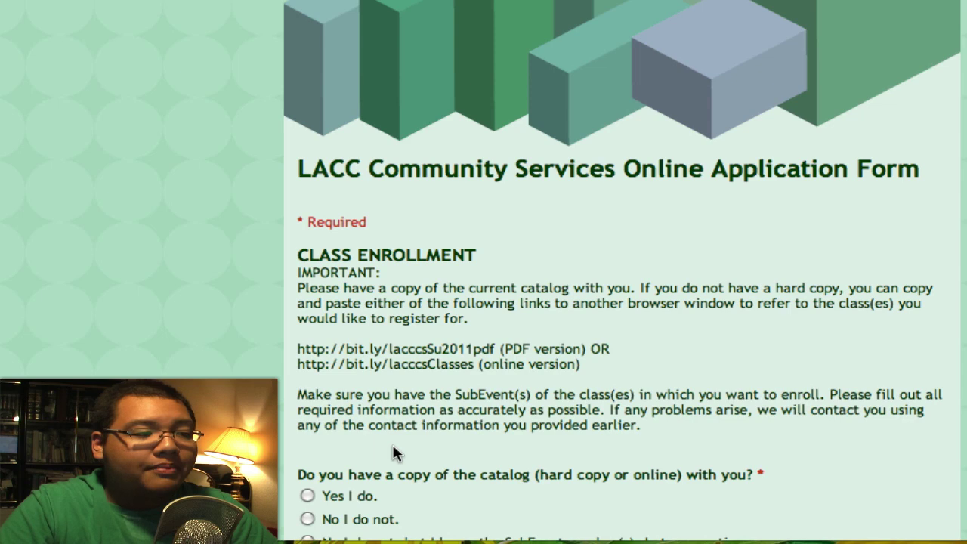
Answer 'Yes I do.' to having the catalog and continue to the class page.
{"action": "scroll", "coordinate": [294, 431], "scroll_direction": "down", "scroll_amount": 3}
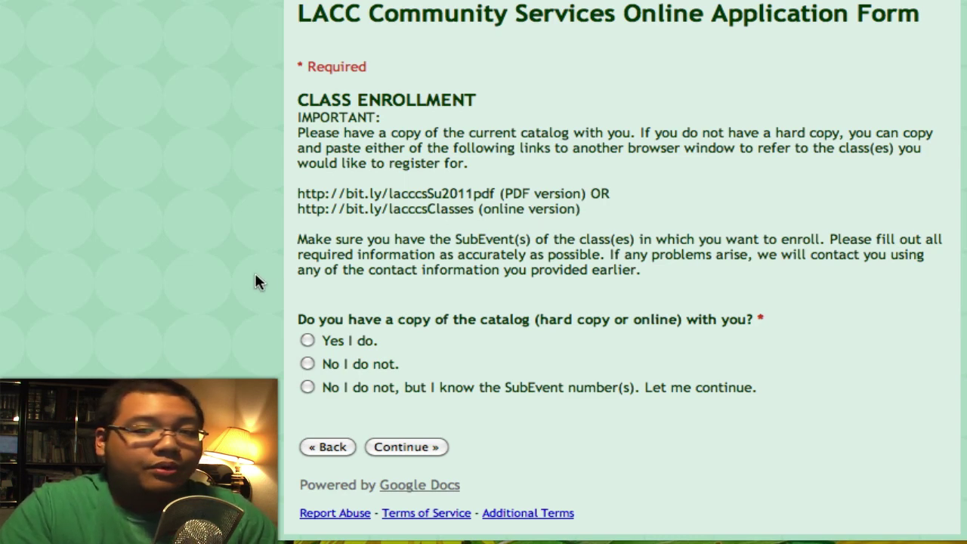
{"action": "left_click", "coordinate": [308, 340]}
{"action": "left_click", "coordinate": [415, 446]}
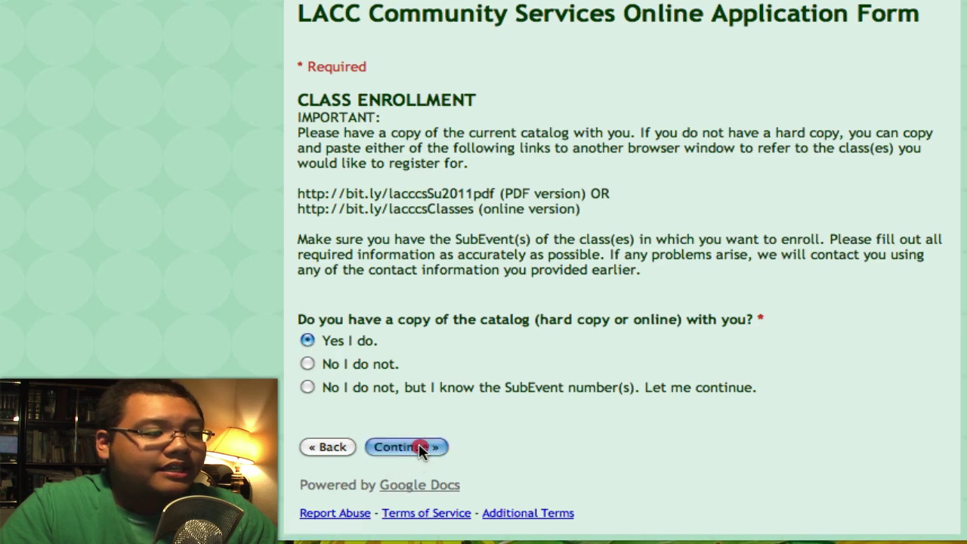
{"action": "scroll", "coordinate": [622, 302], "scroll_direction": "down", "scroll_amount": 5}
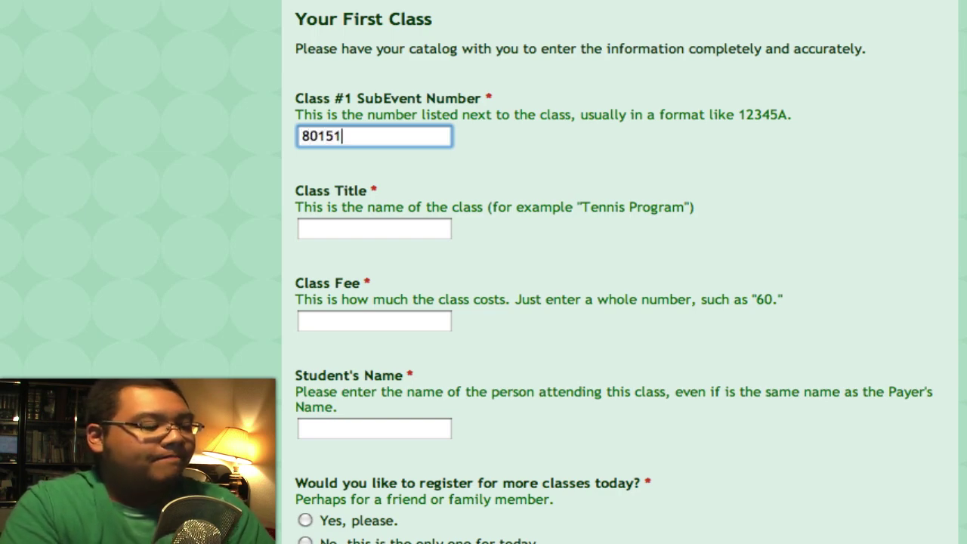
Set Class #1 title to 'Karate For Kids' with a 55 fee.
{"action": "key", "text": "Tab"}
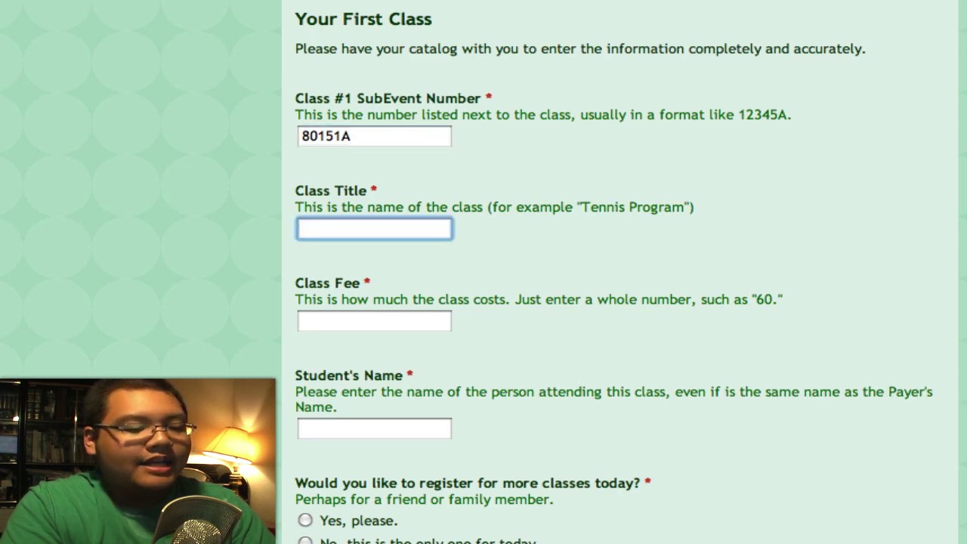
{"action": "type", "text": "Karate For Kids"}
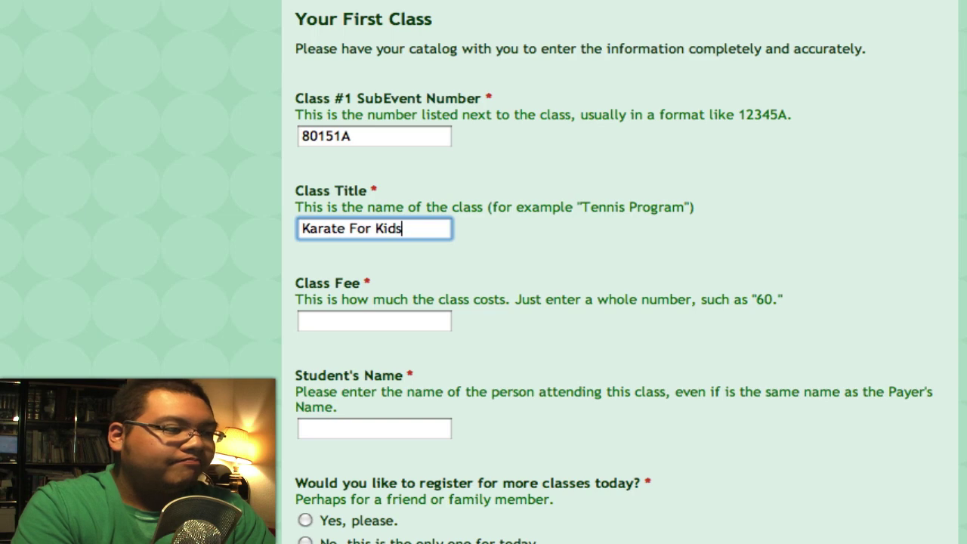
{"action": "key", "text": "Tab"}
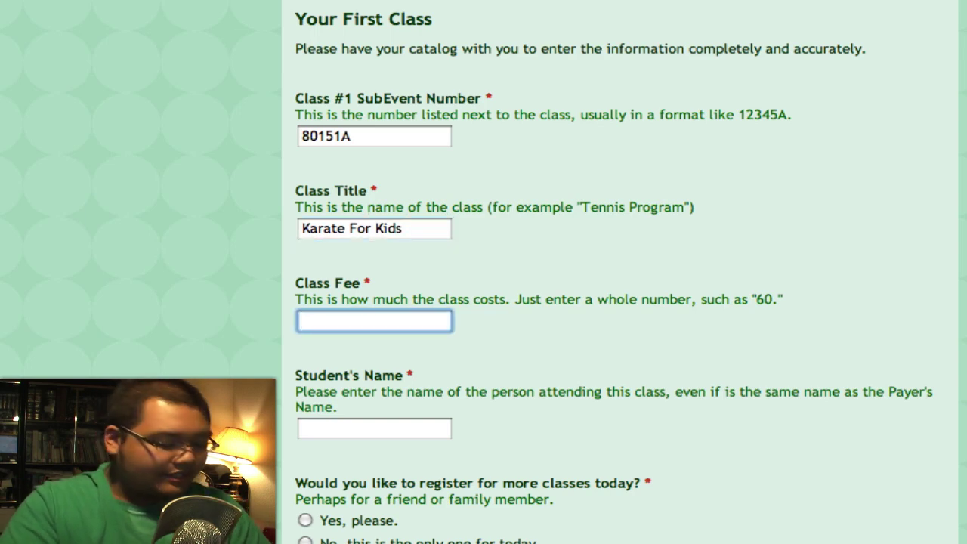
{"action": "type", "text": "55"}
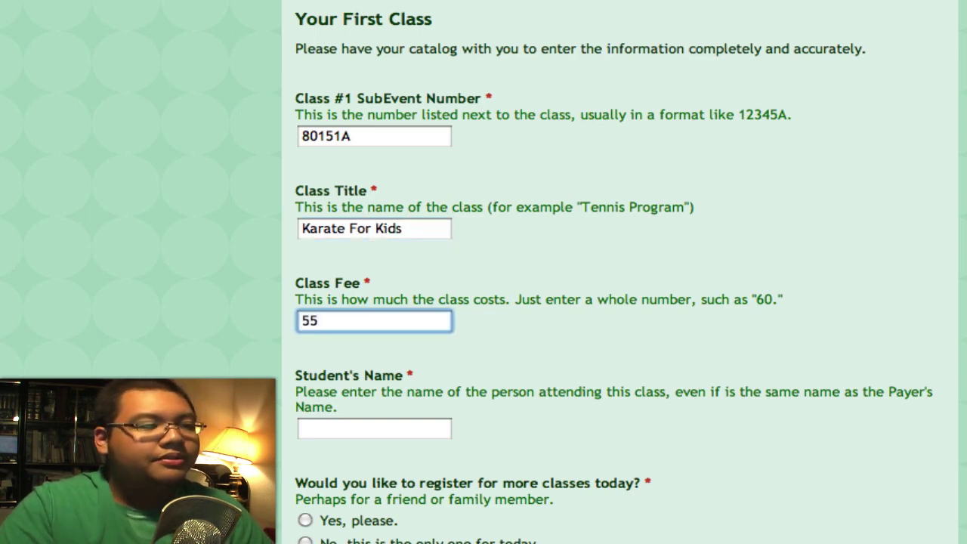
{"action": "scroll", "coordinate": [552, 272], "scroll_direction": "down", "scroll_amount": 1}
Enter the student's name, answer 'Yes, please.' to more classes, and continue.
{"action": "left_click", "coordinate": [358, 401]}
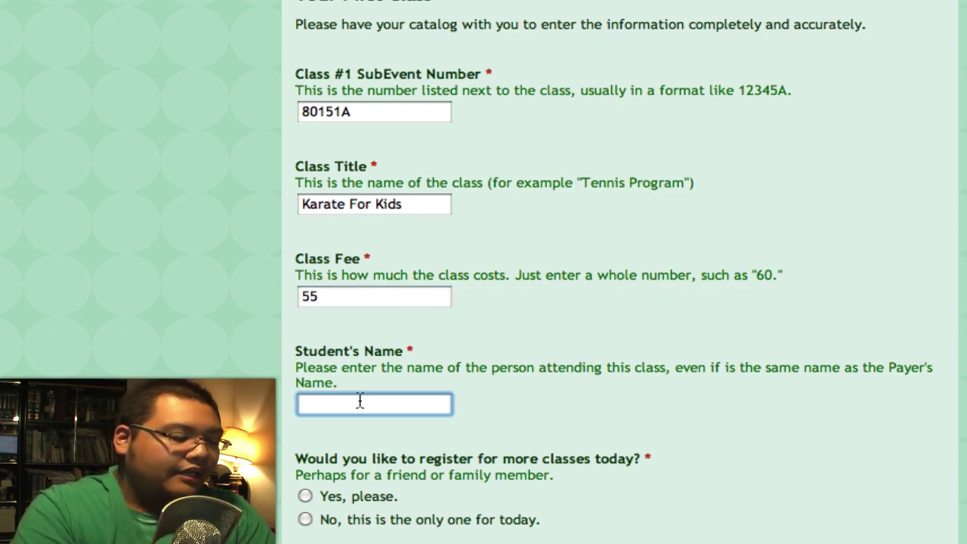
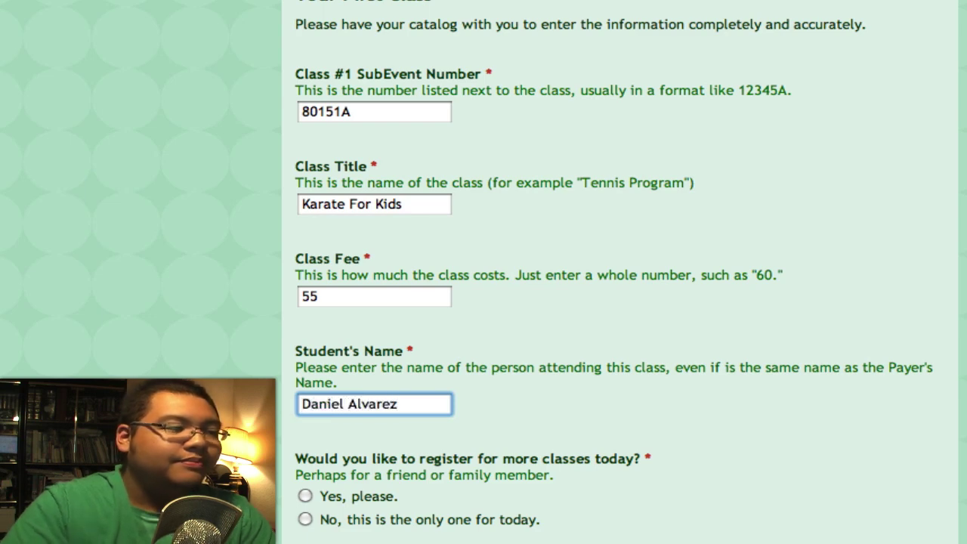
{"action": "scroll", "coordinate": [224, 377], "scroll_direction": "down", "scroll_amount": 1}
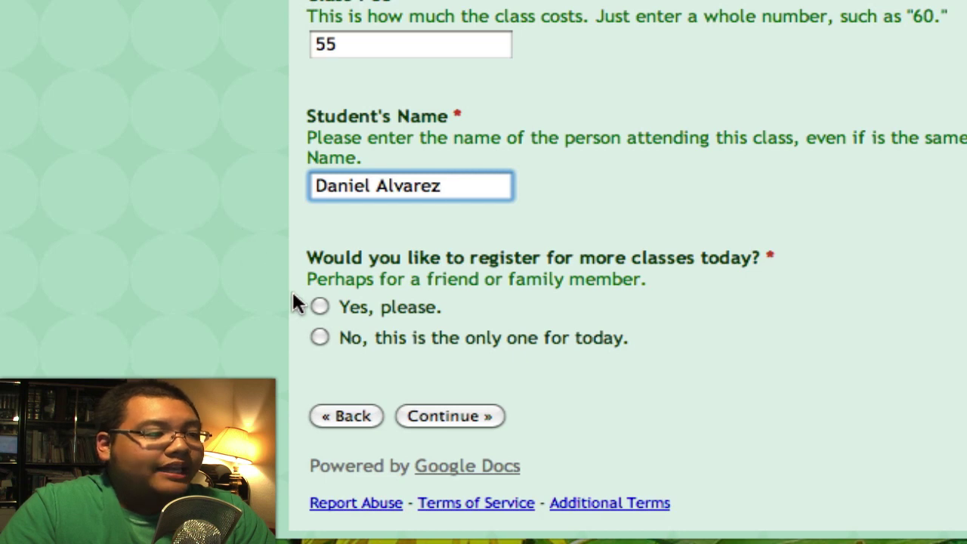
{"action": "left_click", "coordinate": [319, 306]}
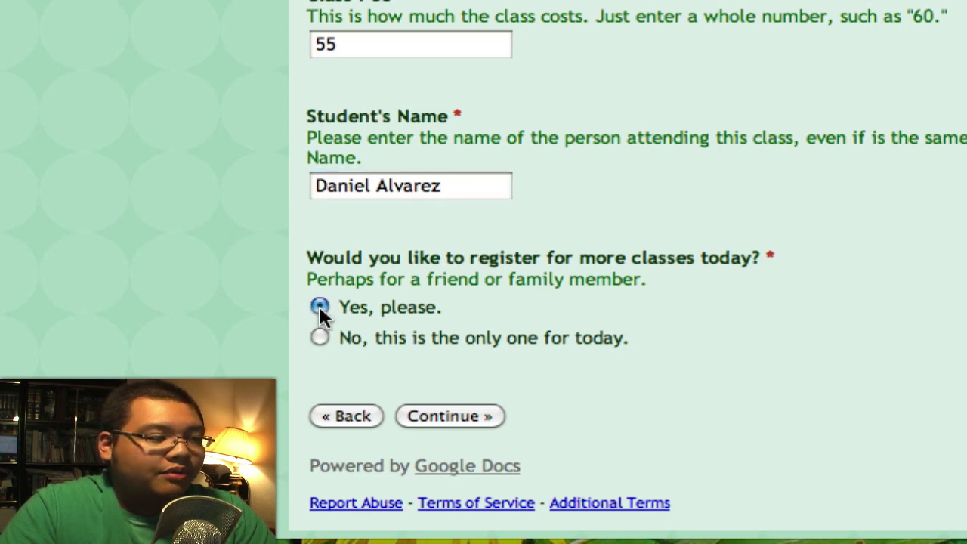
{"action": "left_click", "coordinate": [440, 414]}
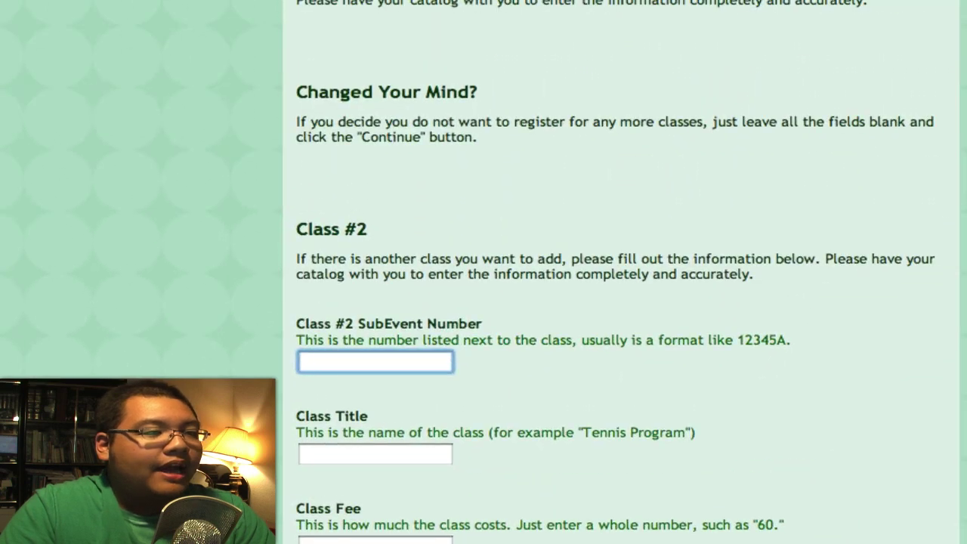
{"action": "scroll", "coordinate": [616, 302], "scroll_direction": "down", "scroll_amount": 5}
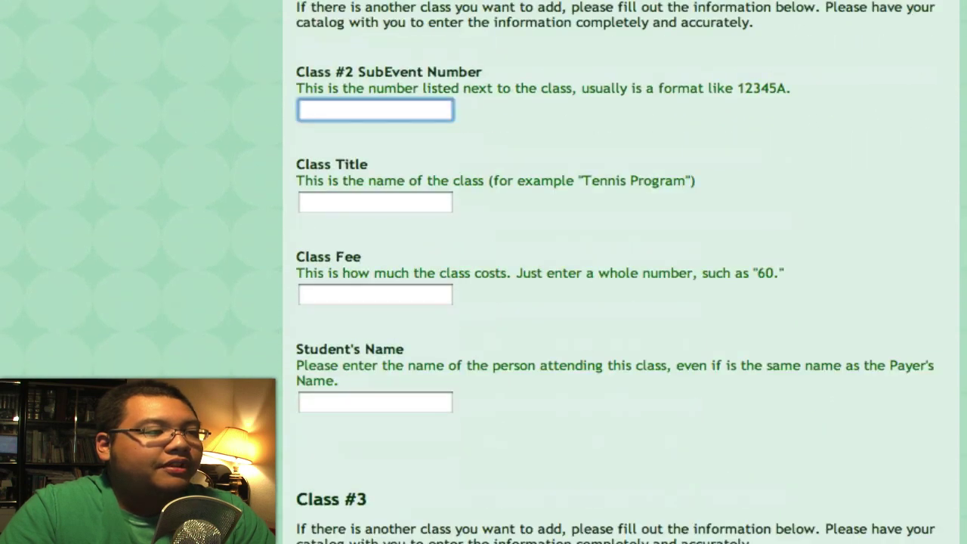
{"action": "scroll", "coordinate": [615, 302], "scroll_direction": "down", "scroll_amount": 3}
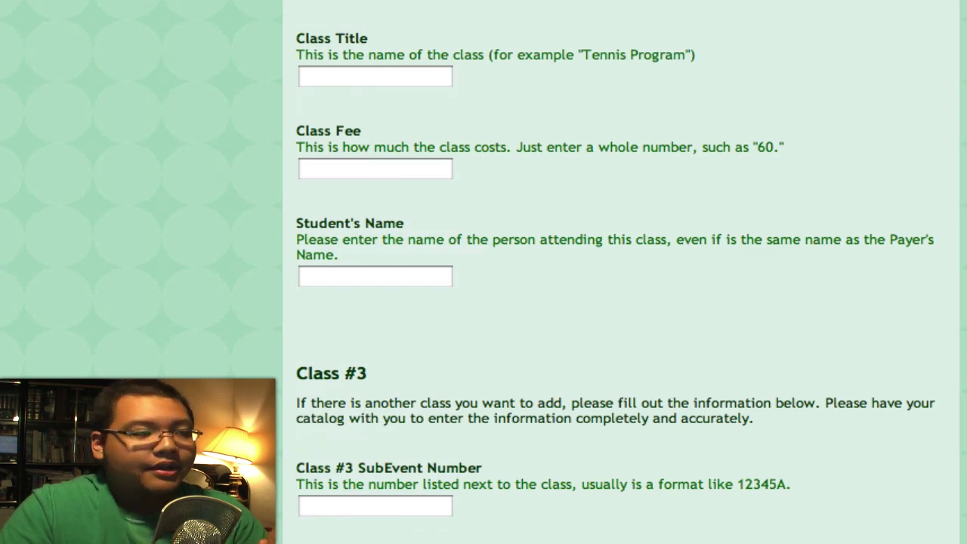
{"action": "scroll", "coordinate": [615, 302], "scroll_direction": "up", "scroll_amount": 4}
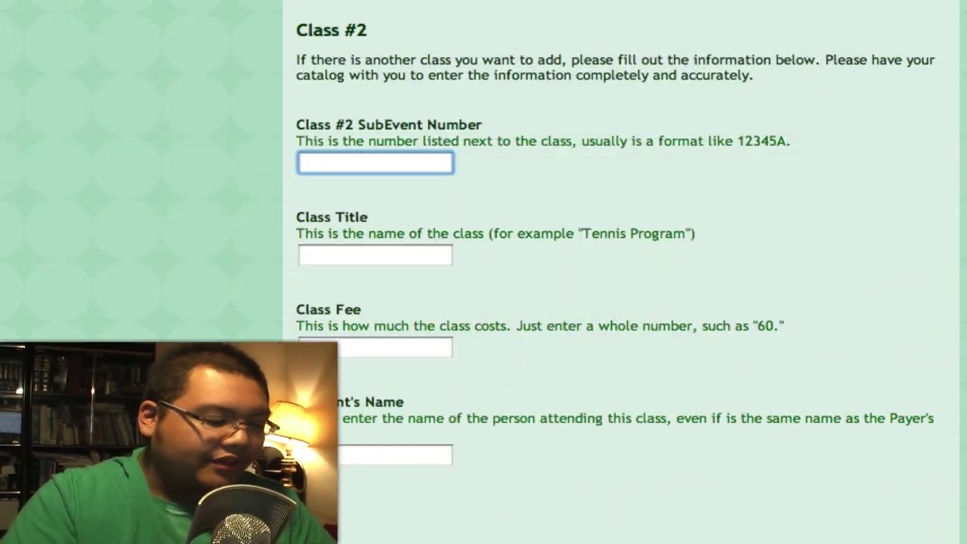
Fill Class #2 with 50010A, Balloon Workshop, fee 40 and the student's name, then submit the page.
{"action": "type", "text": "500"}
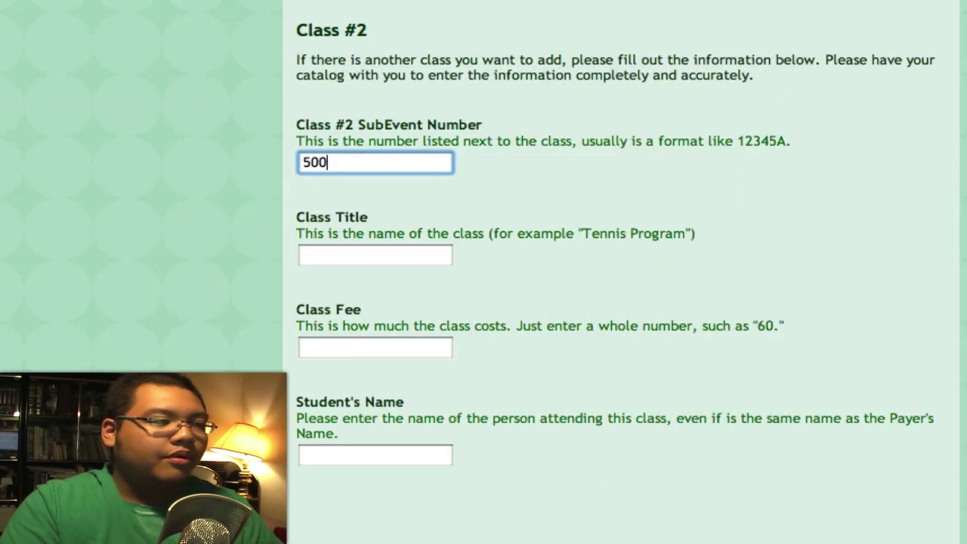
{"action": "type", "text": "10A"}
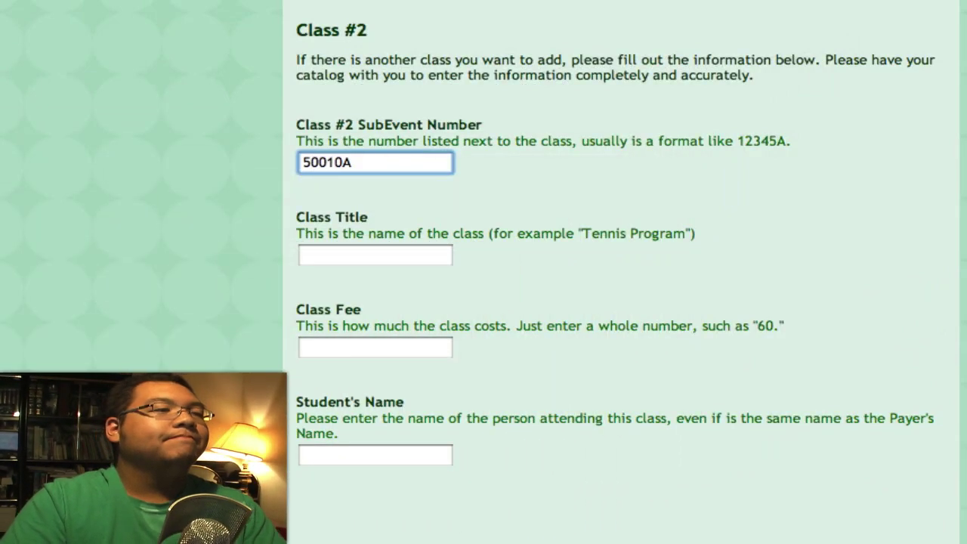
{"action": "left_click", "coordinate": [314, 261]}
{"action": "type", "text": "B"}
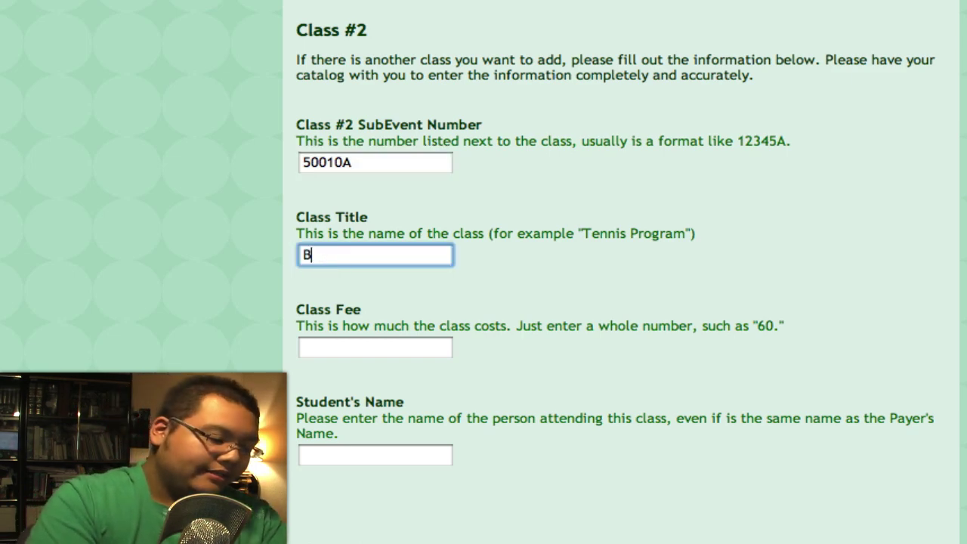
{"action": "type", "text": "alloon W"}
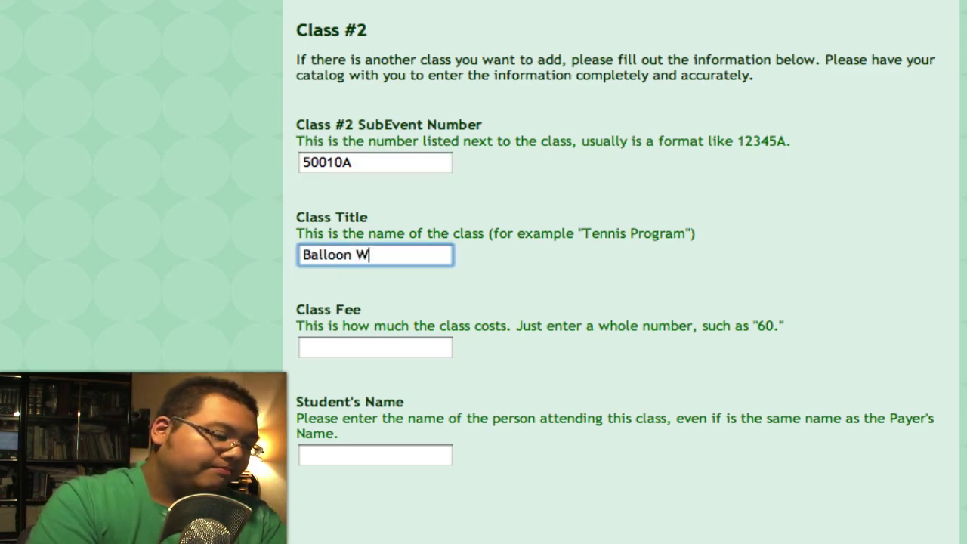
{"action": "type", "text": "orkshop"}
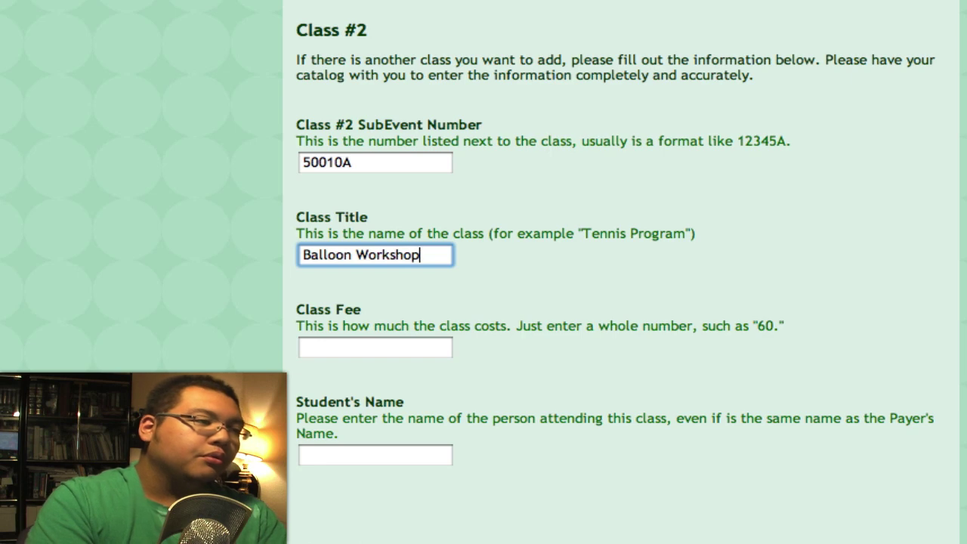
{"action": "left_click", "coordinate": [317, 347]}
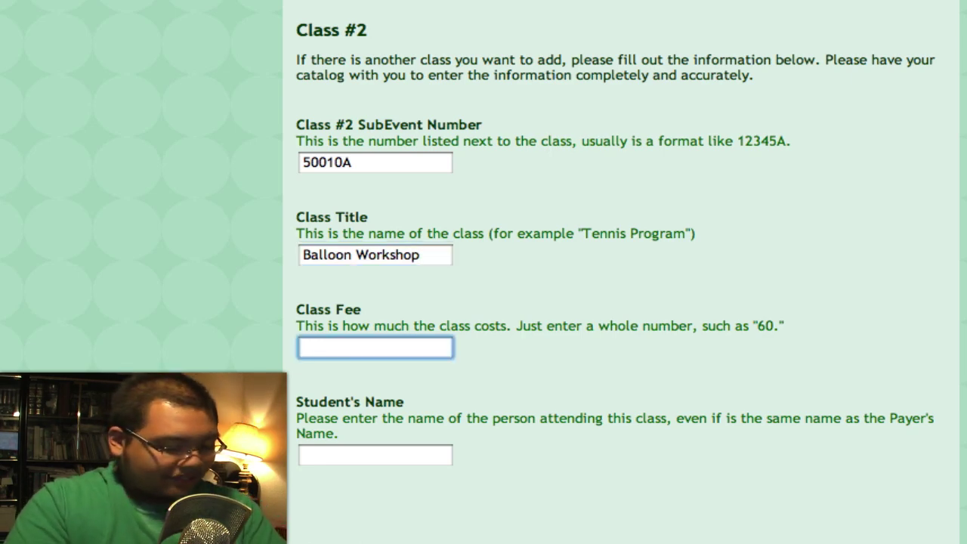
{"action": "left_click", "coordinate": [375, 455]}
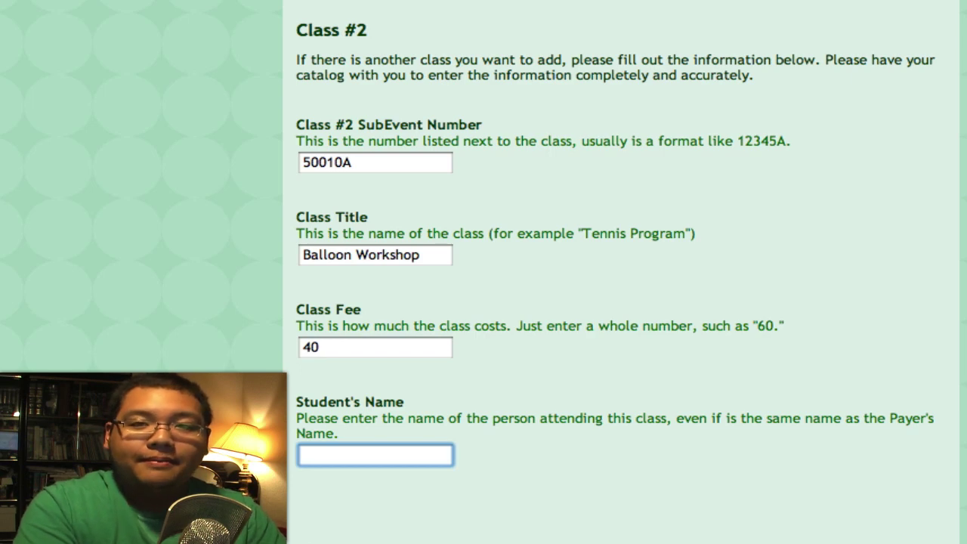
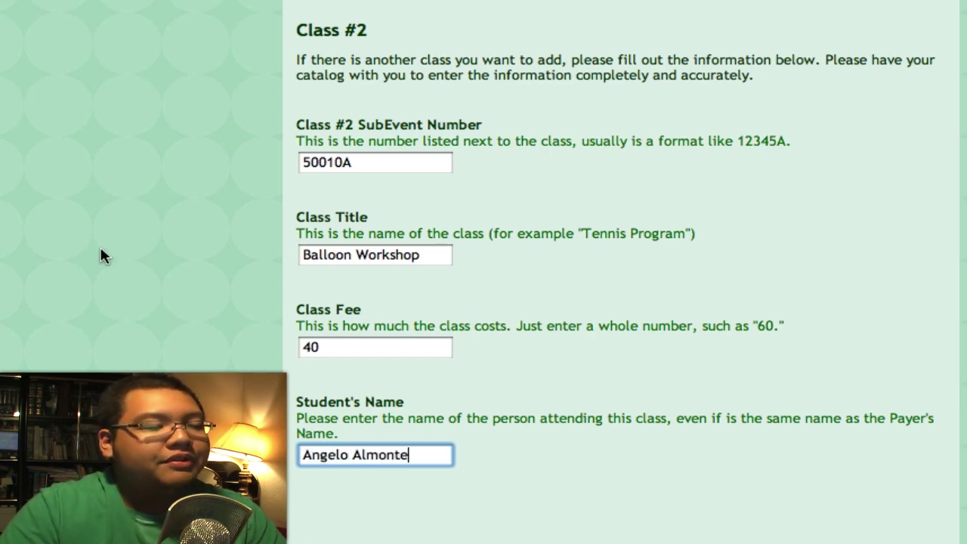
{"action": "scroll", "coordinate": [119, 255], "scroll_direction": "down", "scroll_amount": 1}
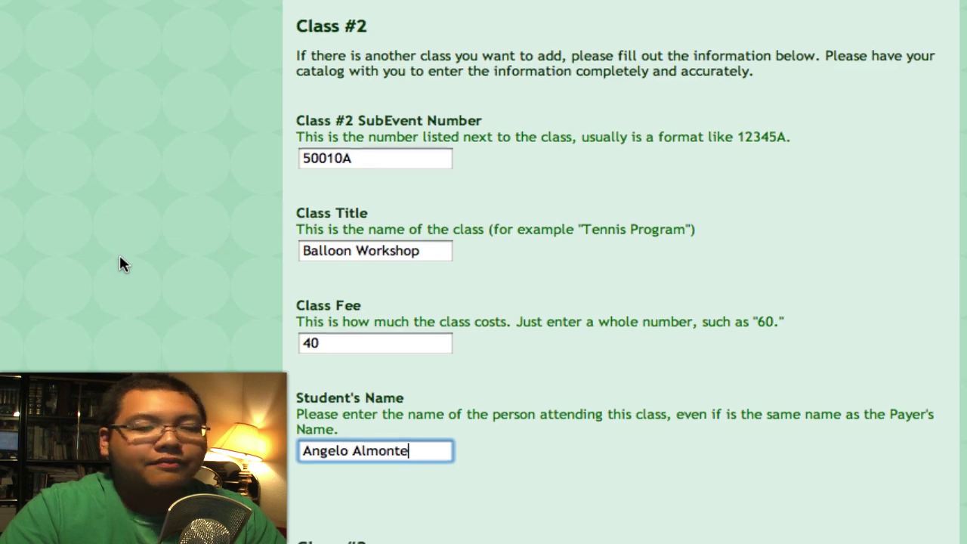
{"action": "scroll", "coordinate": [119, 254], "scroll_direction": "down", "scroll_amount": 15}
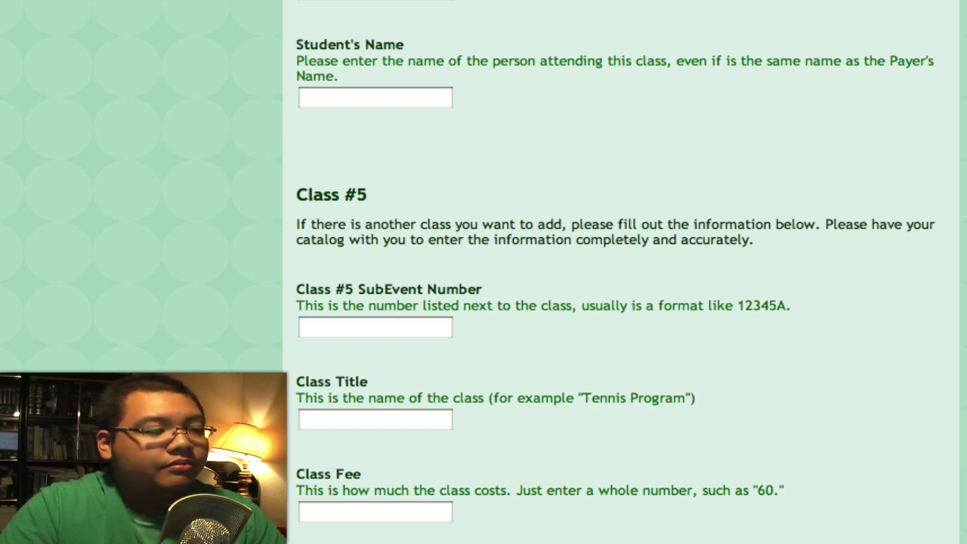
{"action": "key", "text": "Home"}
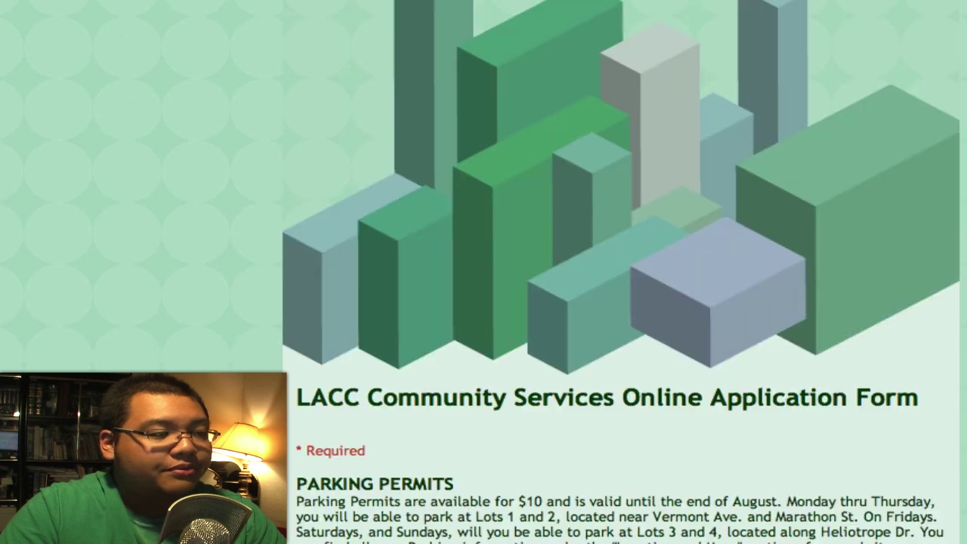
Request parking permits with 'Yes, please.' and quantity 1, then continue to the payment page.
{"action": "scroll", "coordinate": [147, 358], "scroll_direction": "down", "scroll_amount": 5}
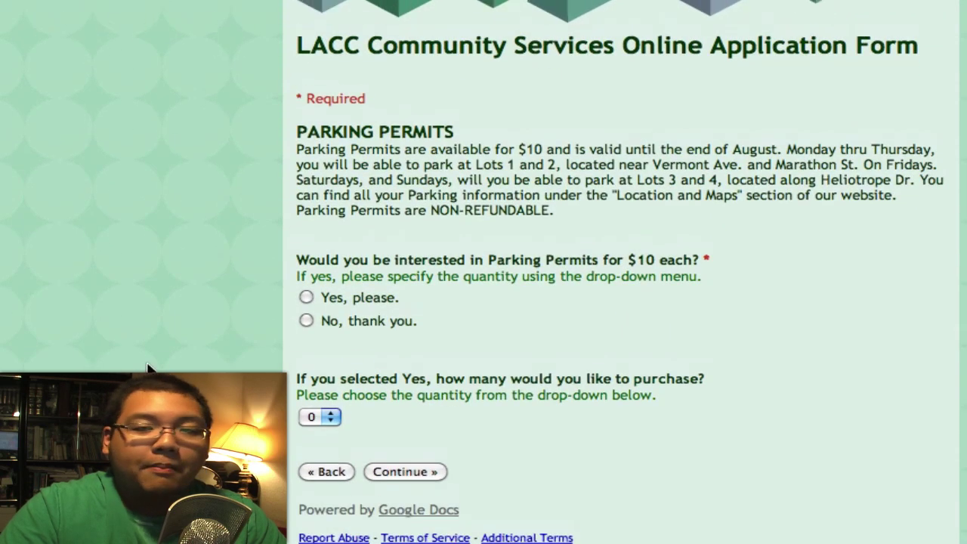
{"action": "scroll", "coordinate": [148, 357], "scroll_direction": "down", "scroll_amount": 1}
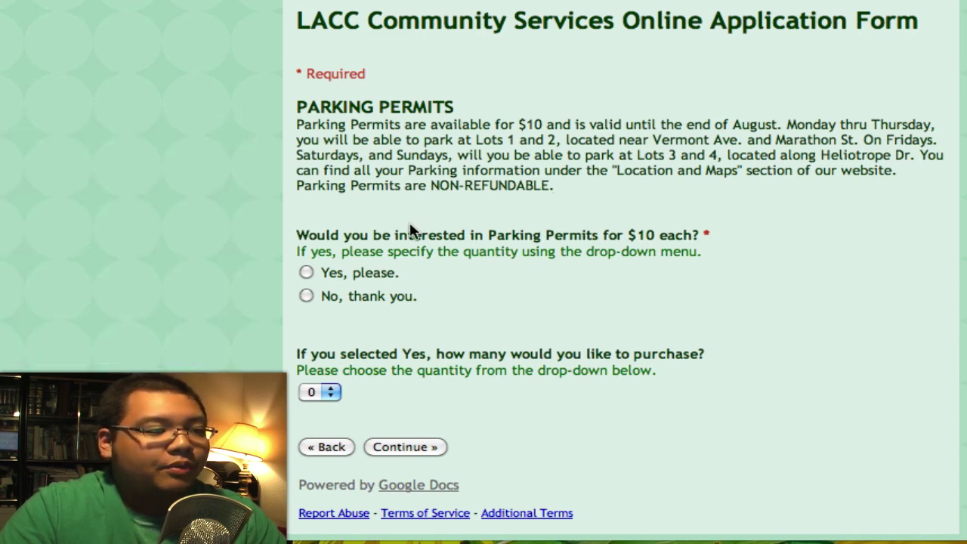
{"action": "left_click", "coordinate": [306, 272]}
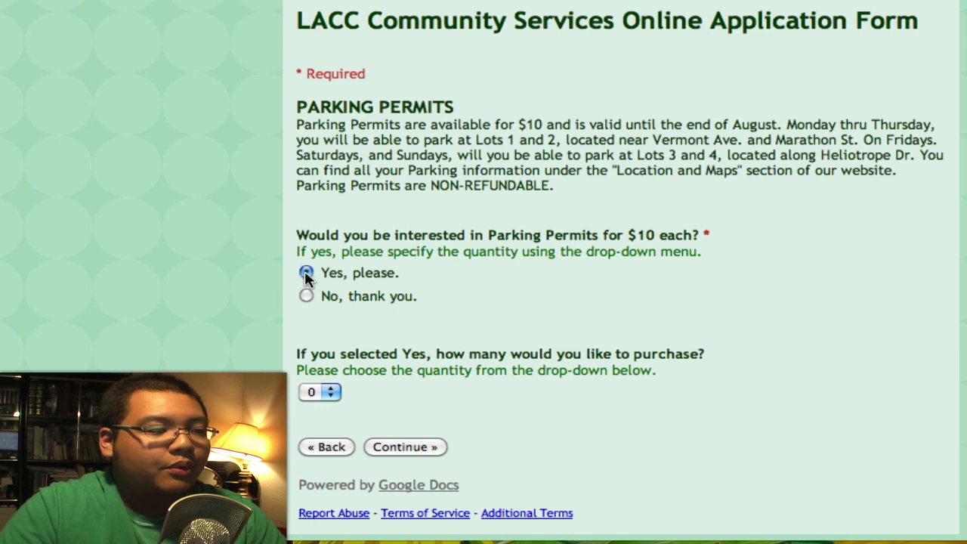
{"action": "left_click", "coordinate": [330, 393]}
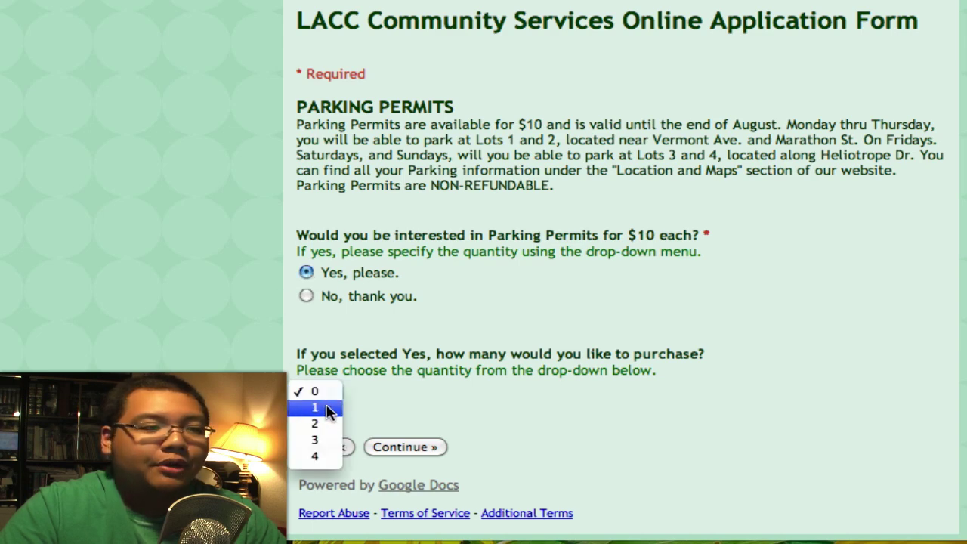
{"action": "left_click", "coordinate": [328, 408]}
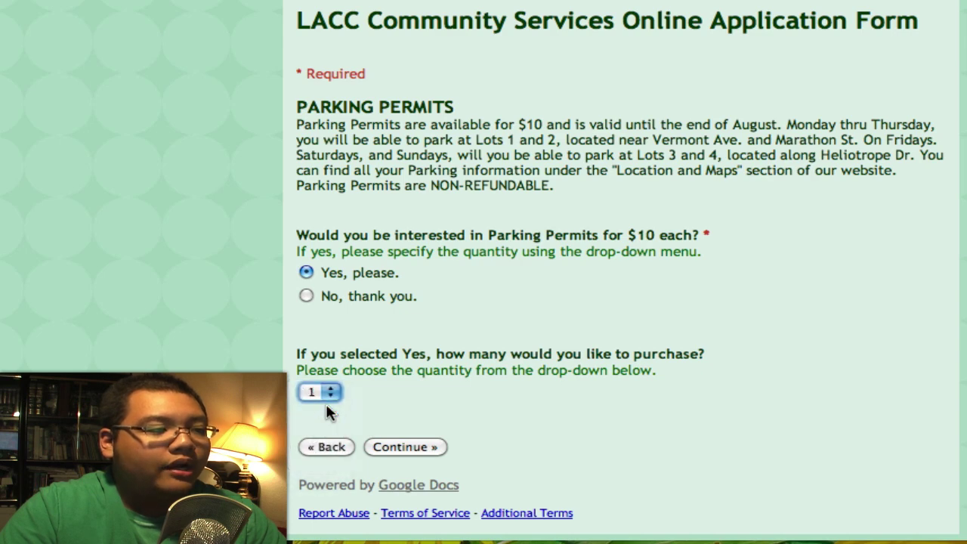
{"action": "left_click", "coordinate": [387, 442]}
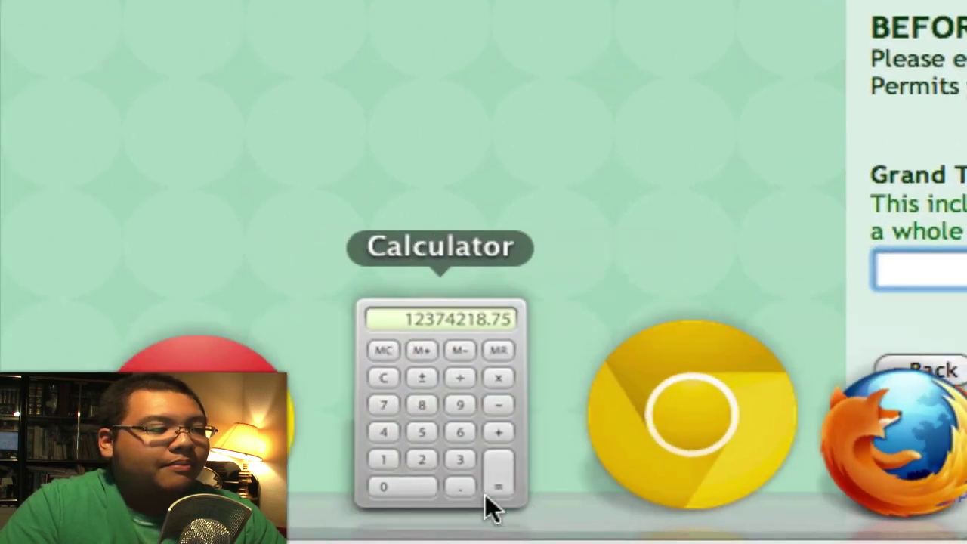
Sum the fees 55 + 40 + 10 in Calculator to get 105, then select the form's Grand Total field.
{"action": "left_click", "coordinate": [245, 507]}
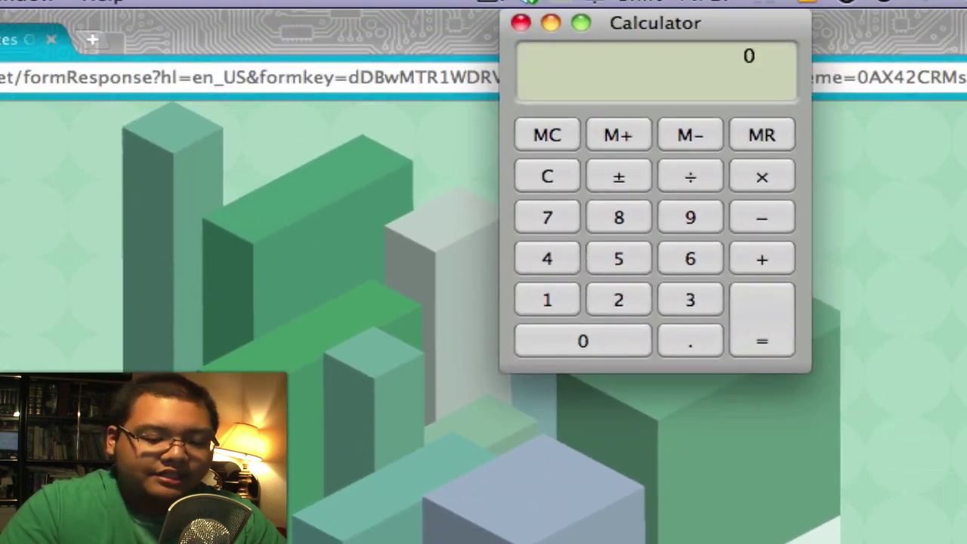
{"action": "type", "text": "55"}
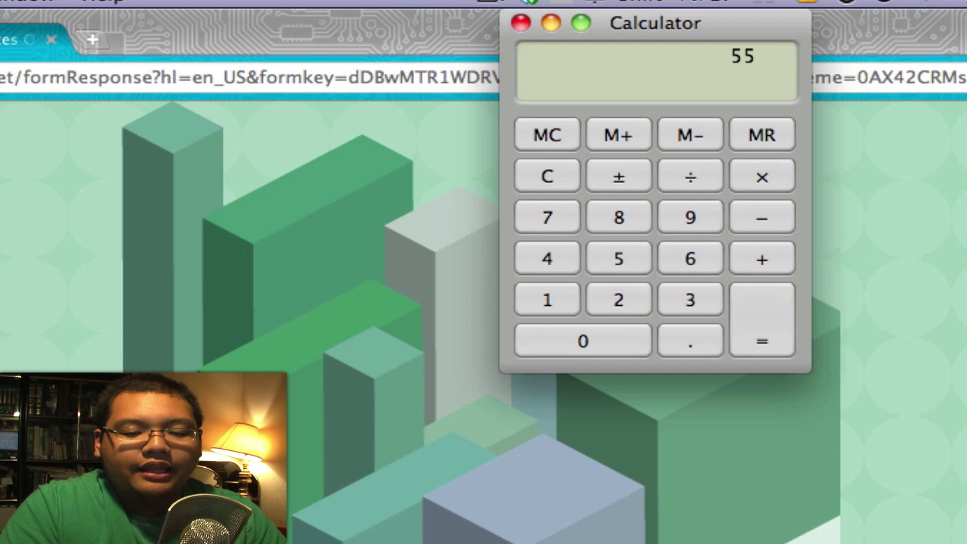
{"action": "key", "text": "plus"}
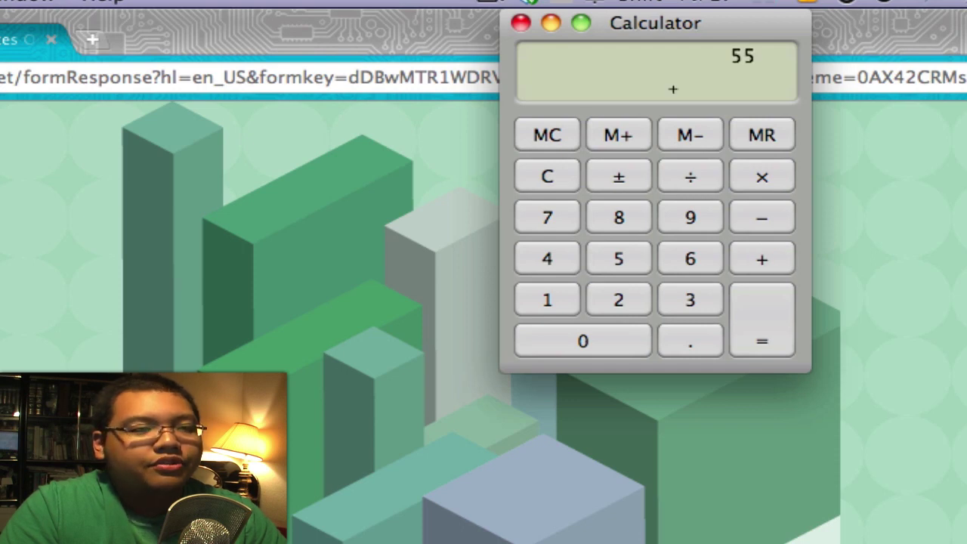
{"action": "key", "text": "4"}
{"action": "key", "text": "0"}
{"action": "key", "text": "plus"}
{"action": "type", "text": "95"}
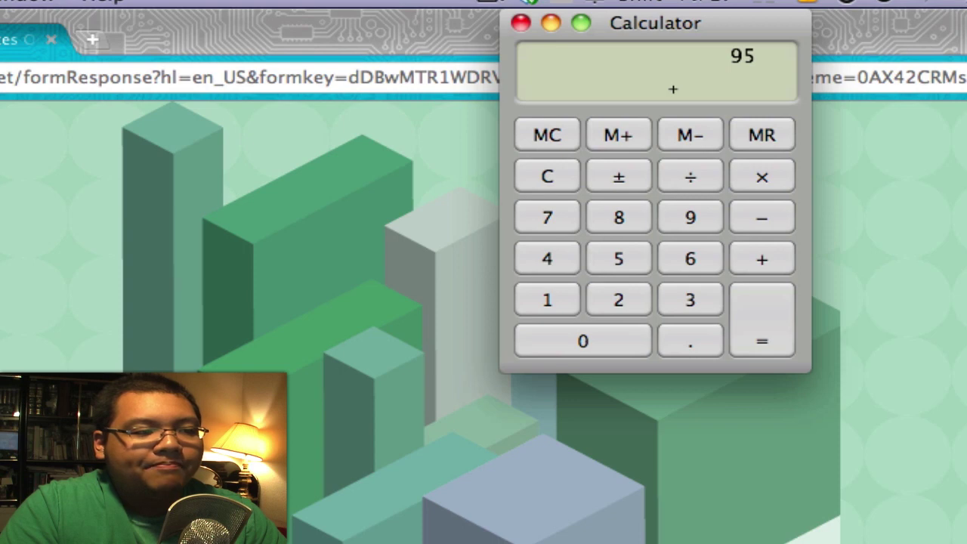
{"action": "type", "text": "10"}
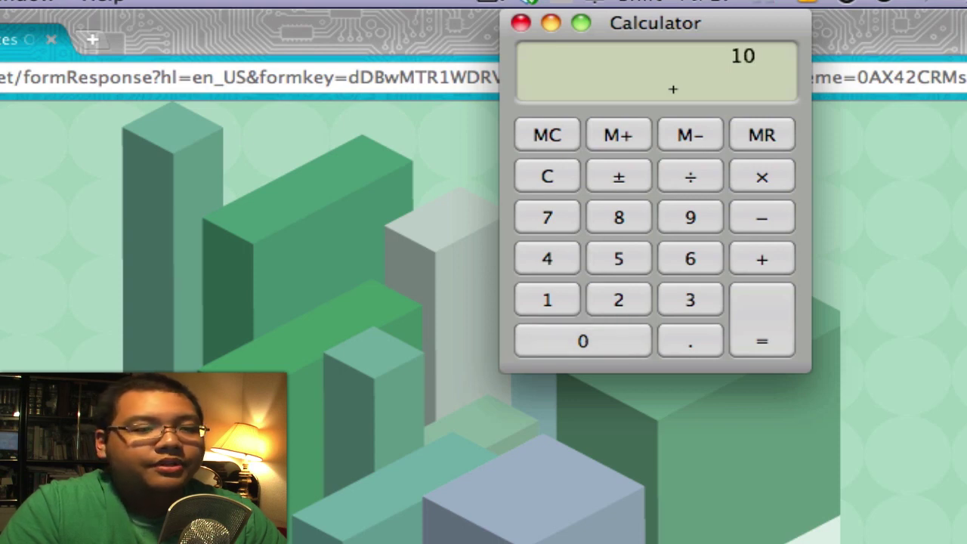
{"action": "key", "text": "Return"}
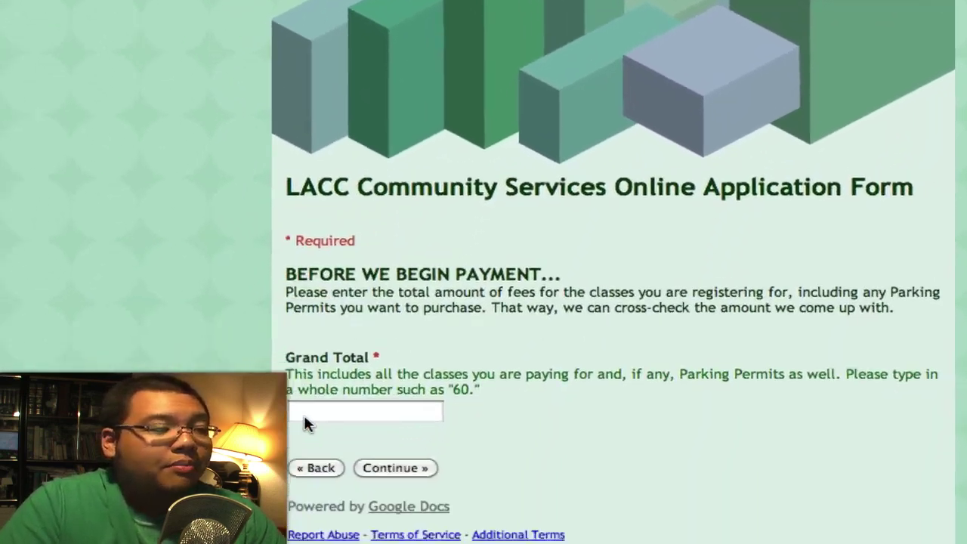
{"action": "left_click", "coordinate": [310, 411]}
Enter 105 as the Grand Total and move on to the payment information page.
{"action": "type", "text": "105"}
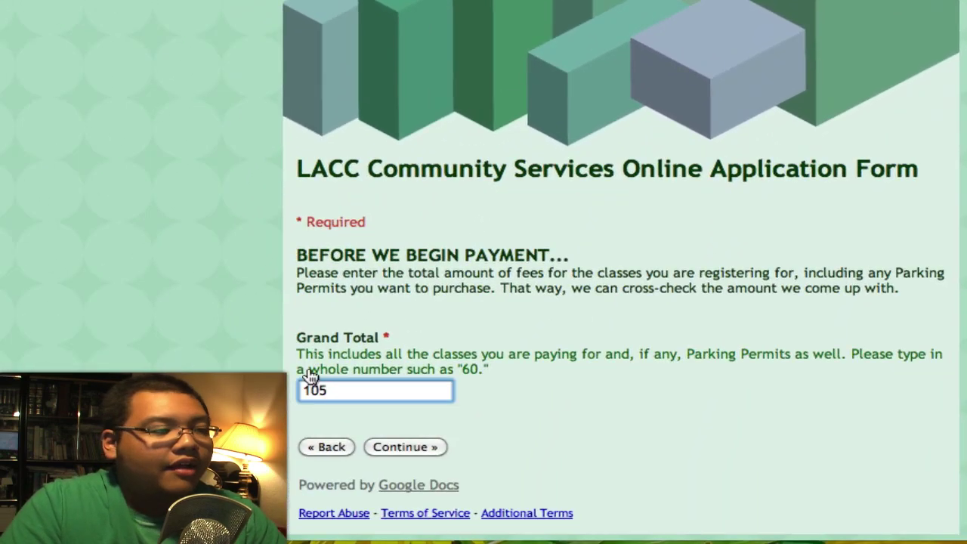
{"action": "left_click", "coordinate": [400, 448]}
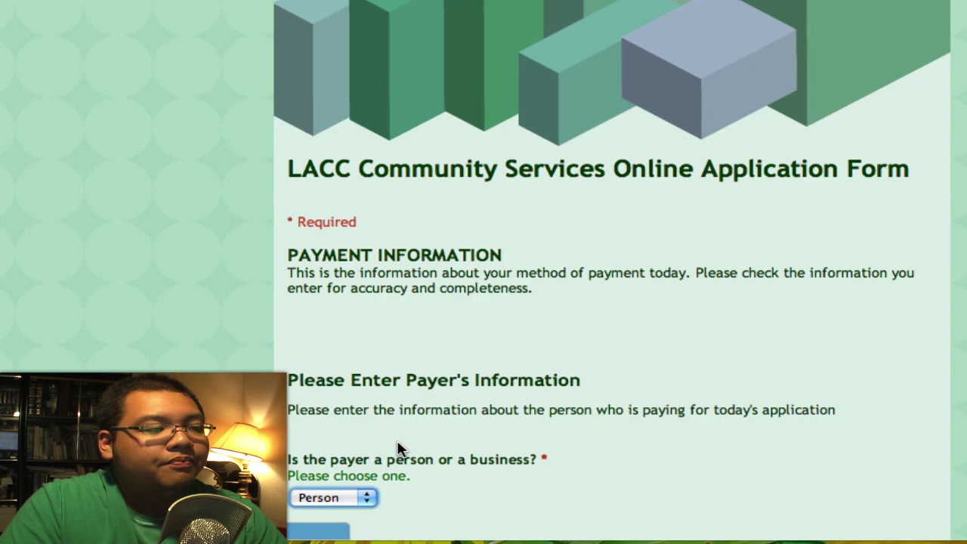
{"action": "scroll", "coordinate": [219, 336], "scroll_direction": "down", "scroll_amount": 10}
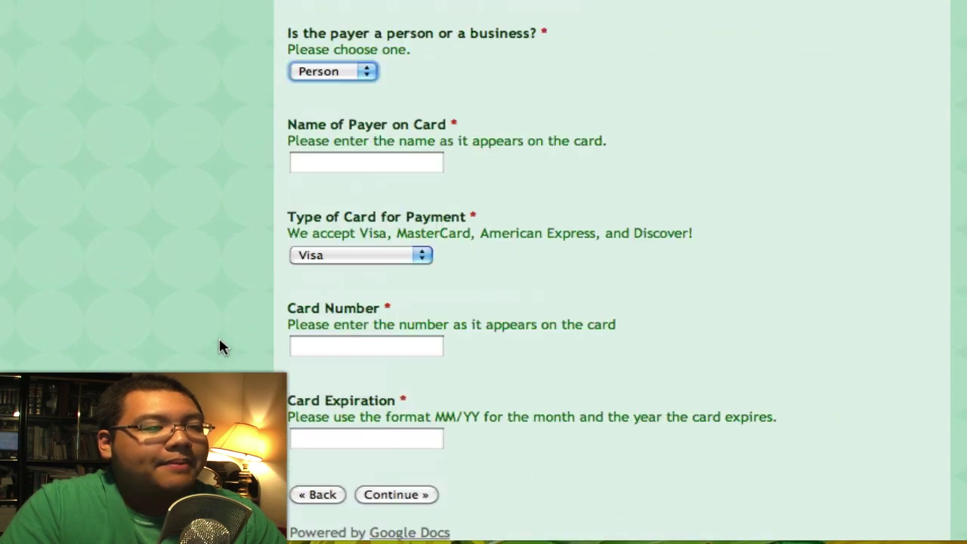
{"action": "scroll", "coordinate": [219, 346], "scroll_direction": "down", "scroll_amount": 1}
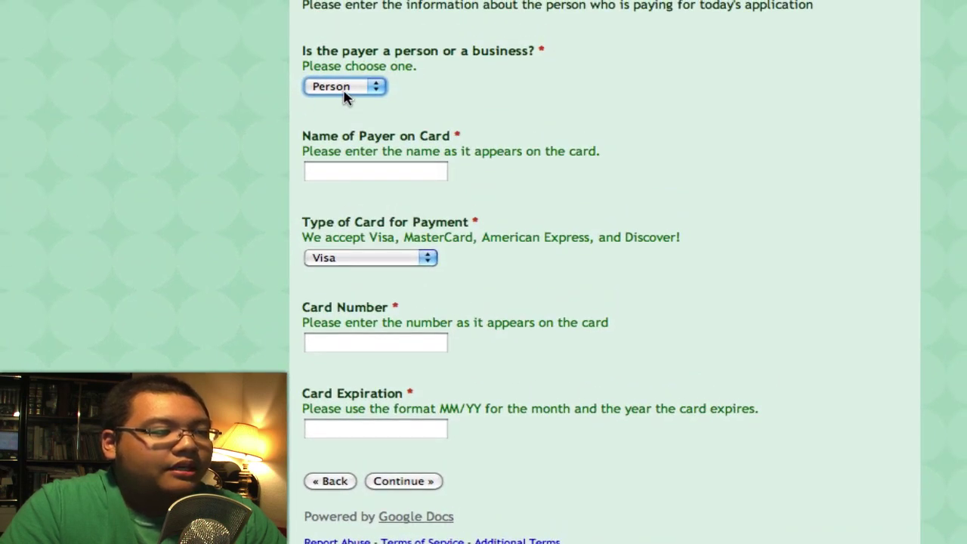
Fill in the payer's name, keep Visa as card type, enter card number and expiration, and continue.
{"action": "left_click", "coordinate": [404, 174]}
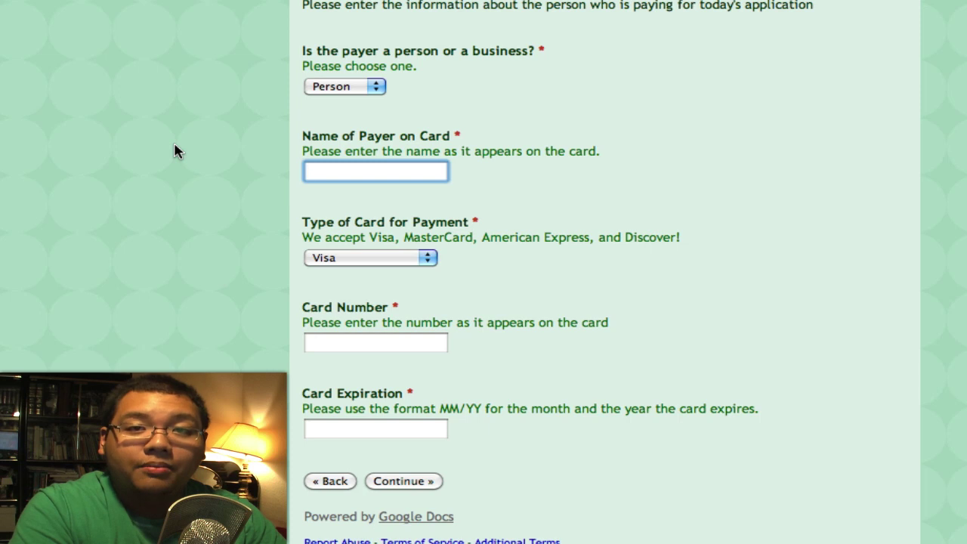
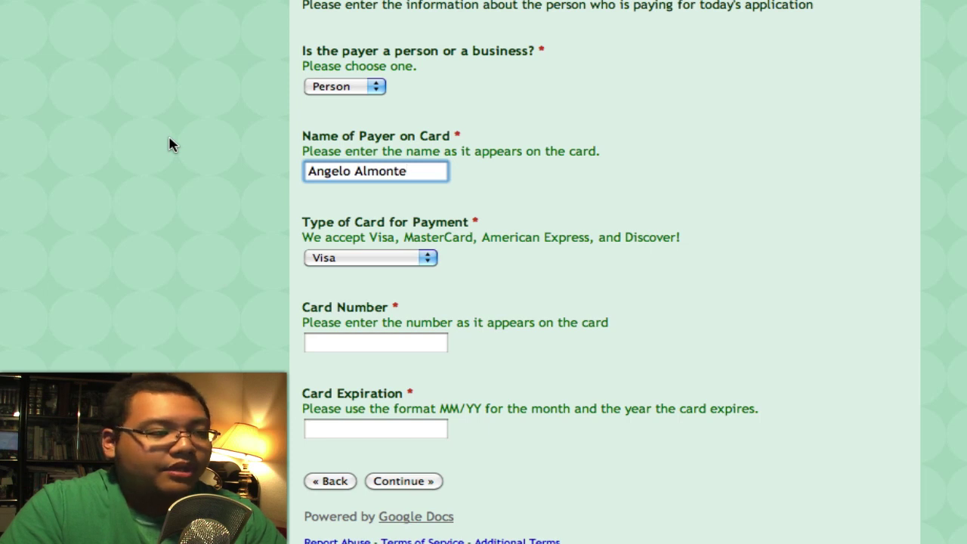
{"action": "left_click", "coordinate": [328, 259]}
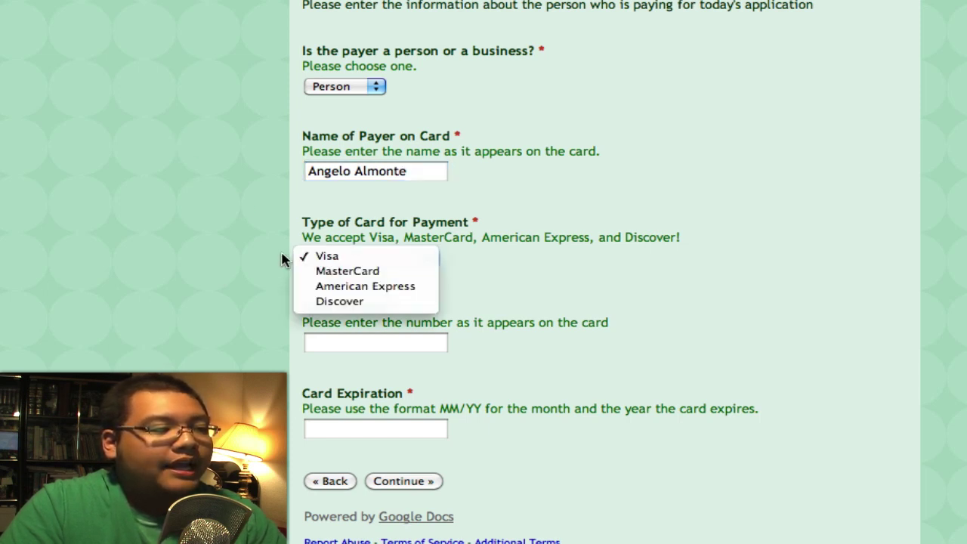
{"action": "left_click", "coordinate": [261, 326]}
{"action": "left_click", "coordinate": [318, 345]}
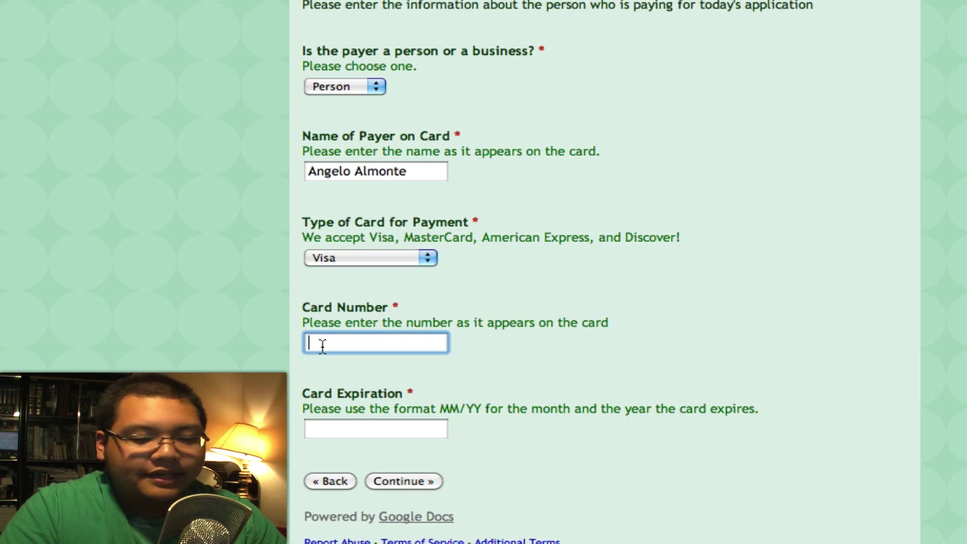
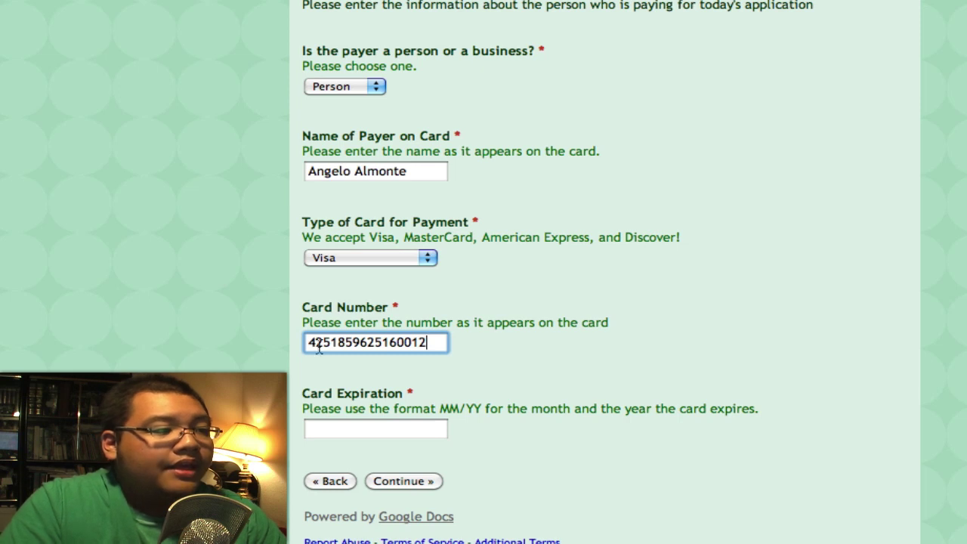
{"action": "left_click", "coordinate": [364, 430]}
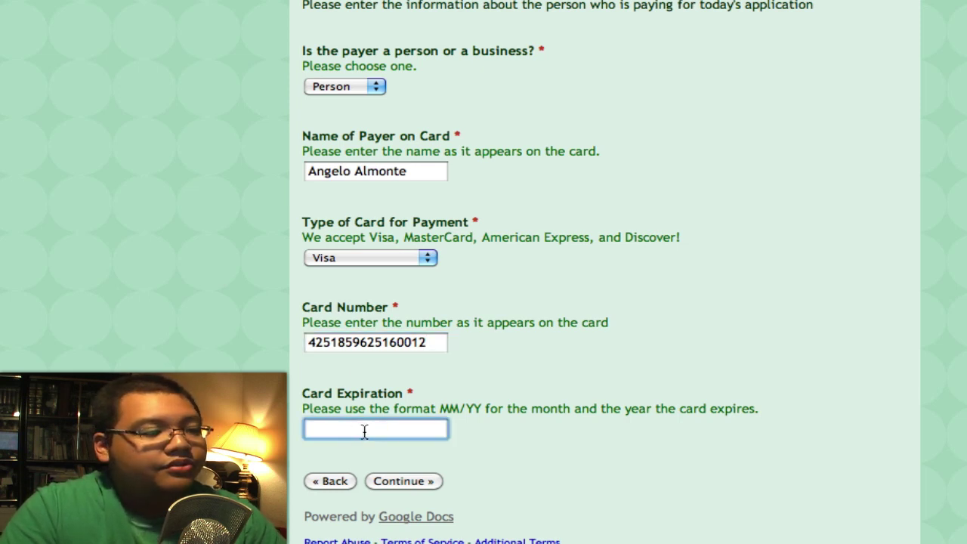
{"action": "type", "text": "05/15"}
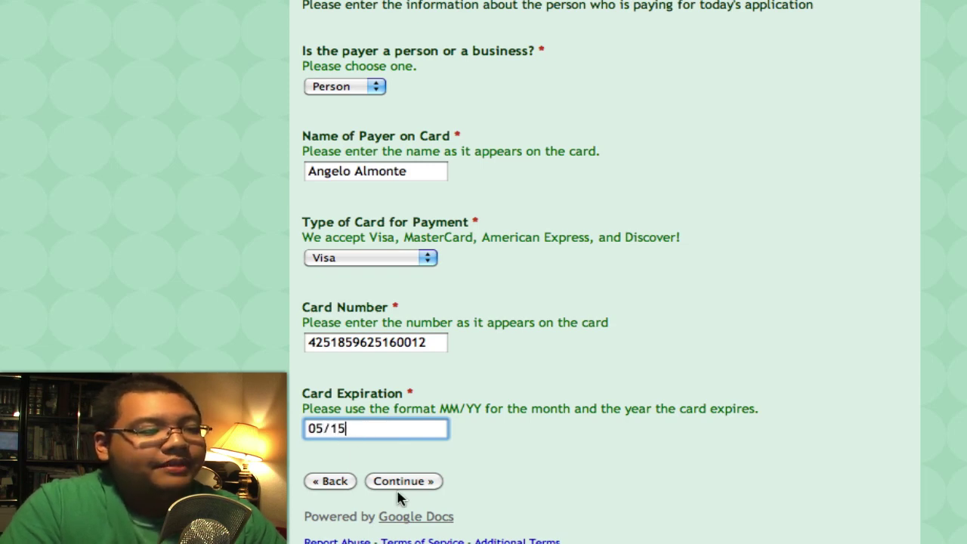
{"action": "left_click", "coordinate": [404, 483]}
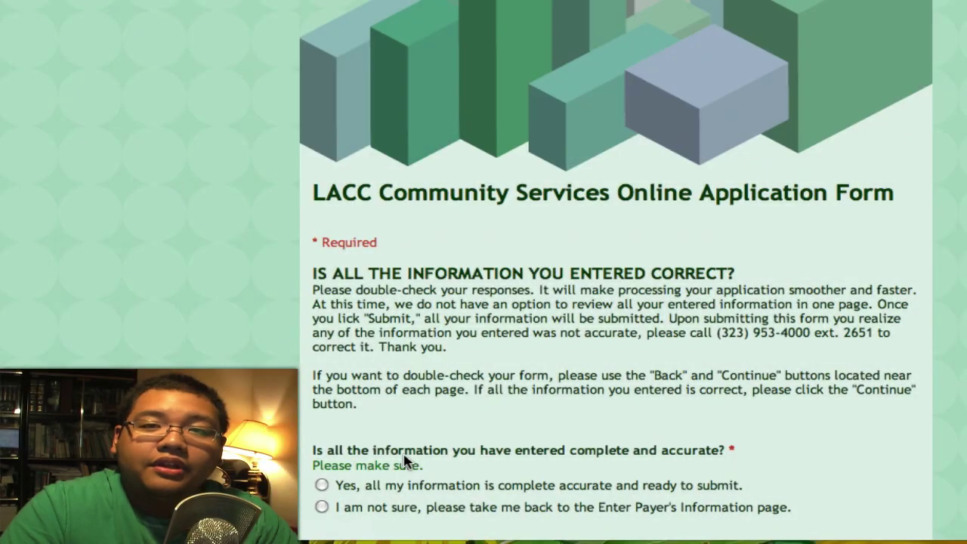
Answer 'Yes, all my information is complete' and continue to the final submission page.
{"action": "scroll", "coordinate": [345, 448], "scroll_direction": "down", "scroll_amount": 3}
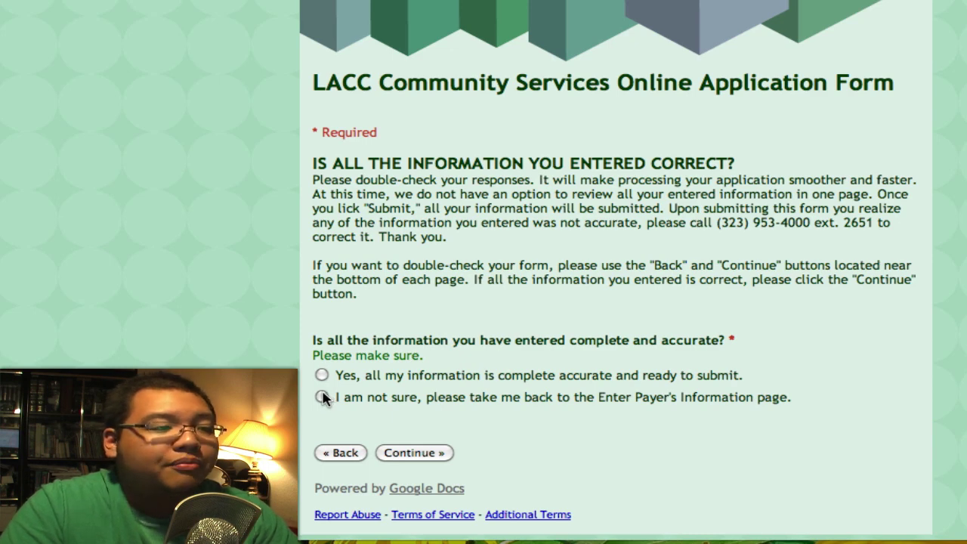
{"action": "left_click", "coordinate": [322, 375]}
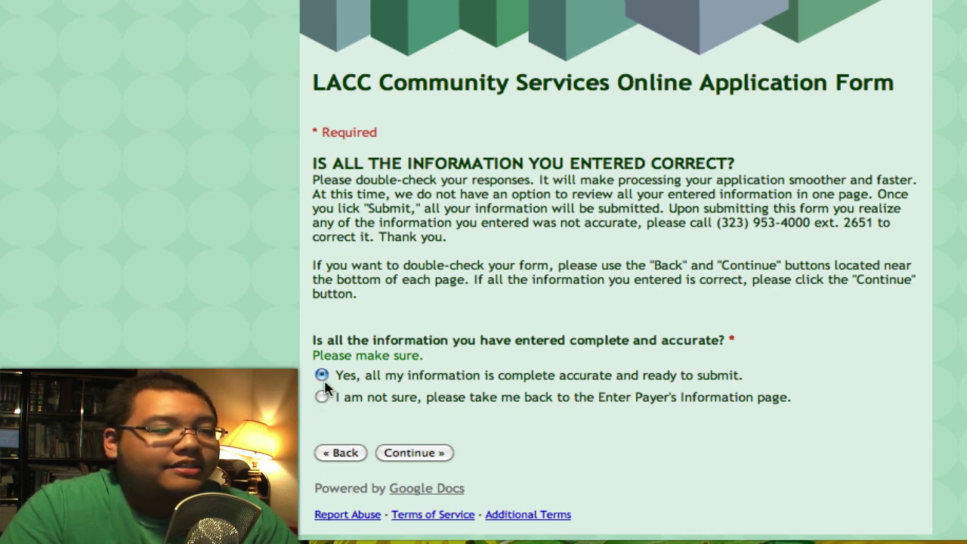
{"action": "left_click", "coordinate": [419, 453]}
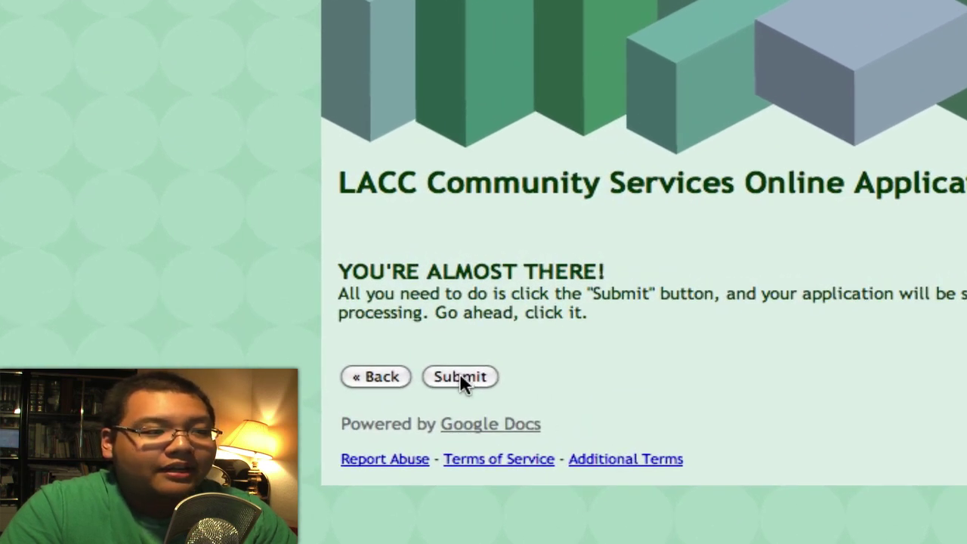
Submit the application, then open the feedback survey linked from the thank-you page.
{"action": "left_click", "coordinate": [461, 378]}
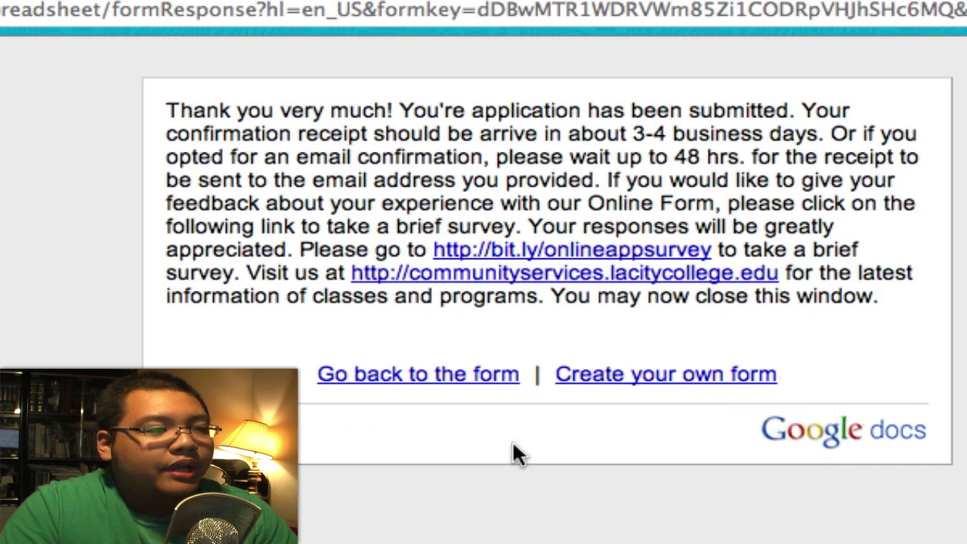
{"action": "mouse_move", "coordinate": [565, 255]}
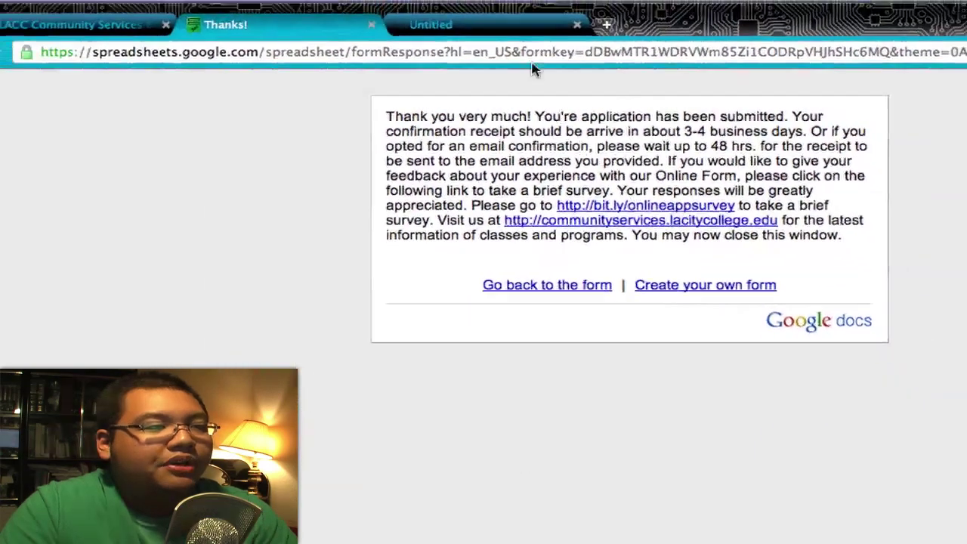
{"action": "left_click", "coordinate": [500, 29]}
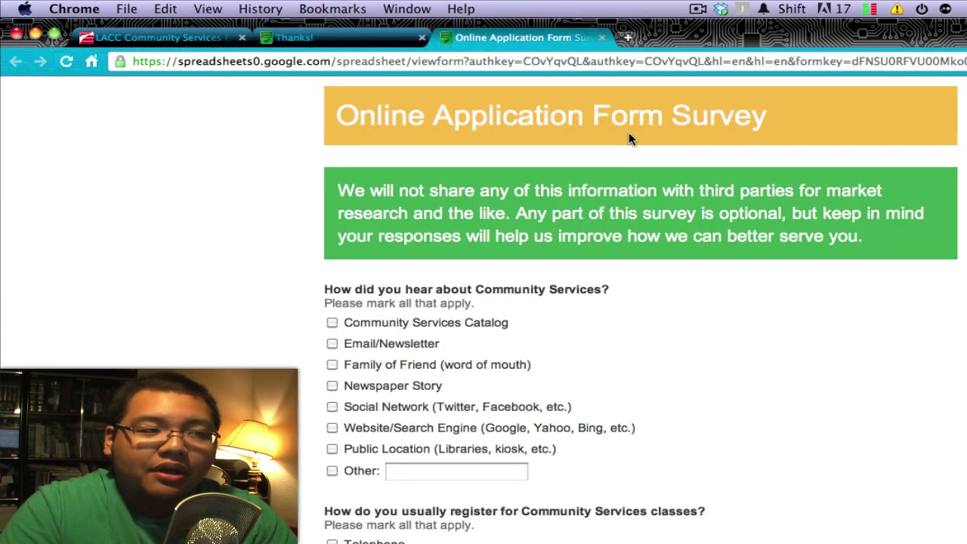
Scroll through the optional feedback survey and close its tab.
{"action": "scroll", "coordinate": [292, 339], "scroll_direction": "down", "scroll_amount": 15}
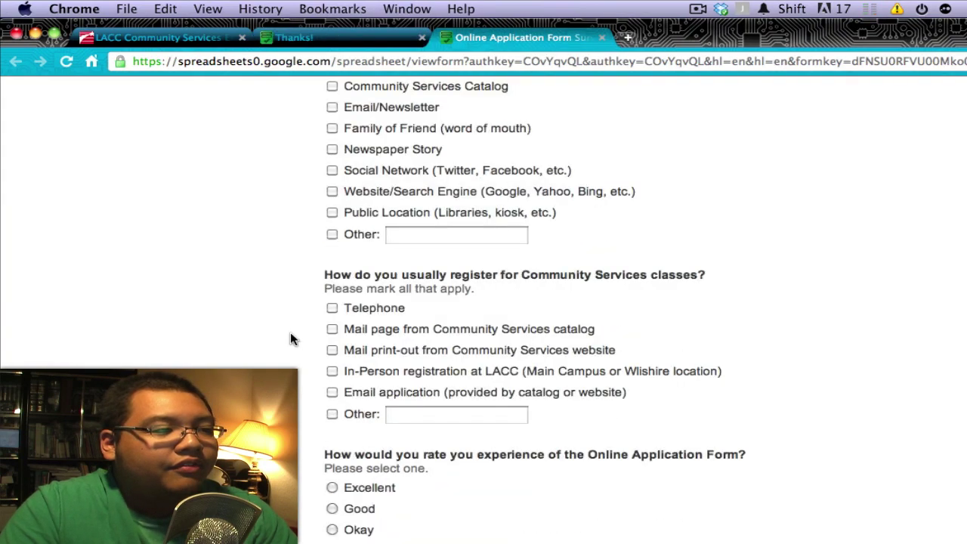
{"action": "scroll", "coordinate": [291, 339], "scroll_direction": "down", "scroll_amount": 5}
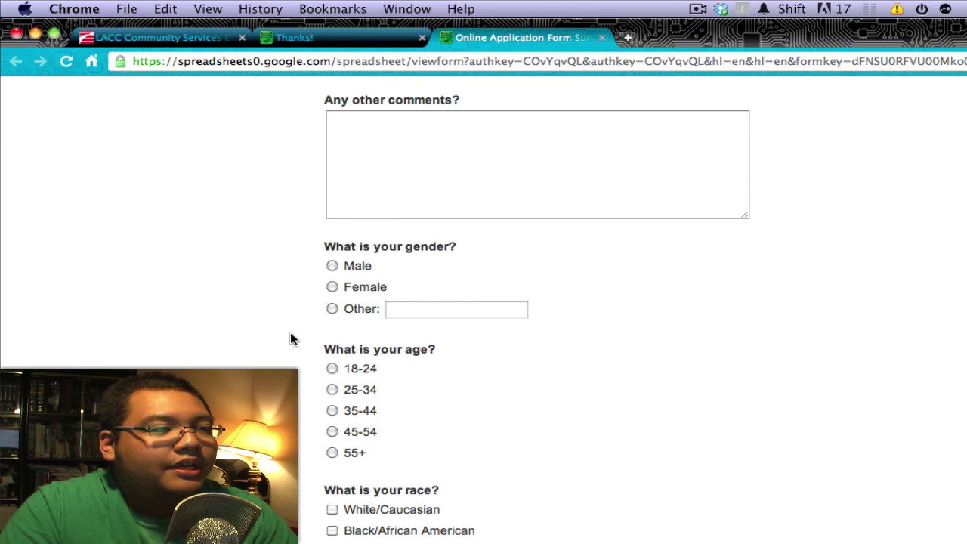
{"action": "scroll", "coordinate": [290, 339], "scroll_direction": "up", "scroll_amount": 20}
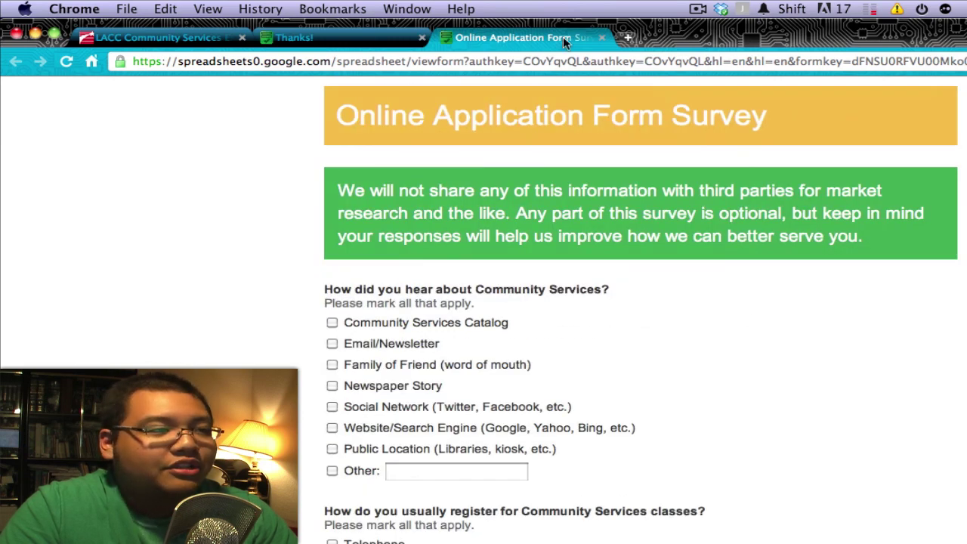
{"action": "left_click", "coordinate": [601, 38]}
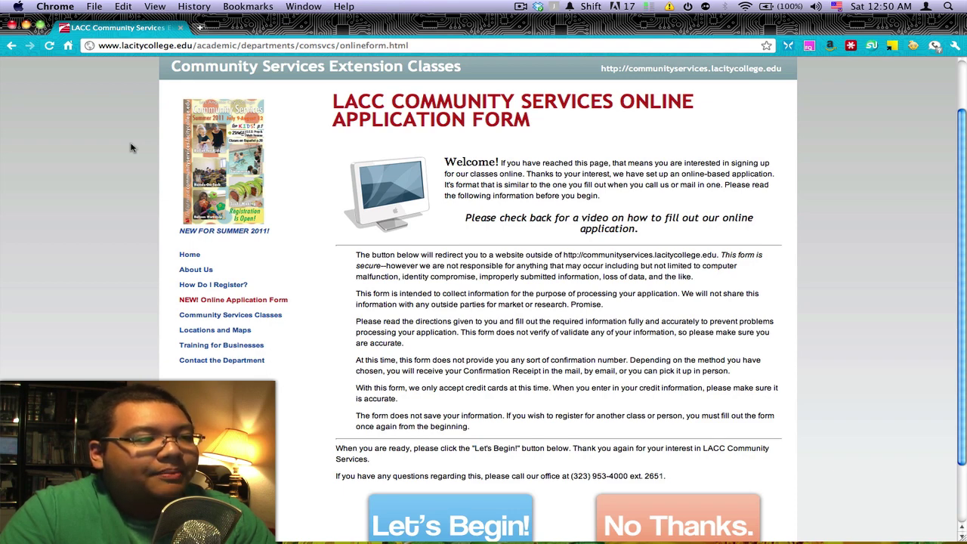
Follow the sidebar Home link and browse the Community Services welcome banner, announcements and featured classes.
{"action": "scroll", "coordinate": [130, 147], "scroll_direction": "up", "scroll_amount": 2}
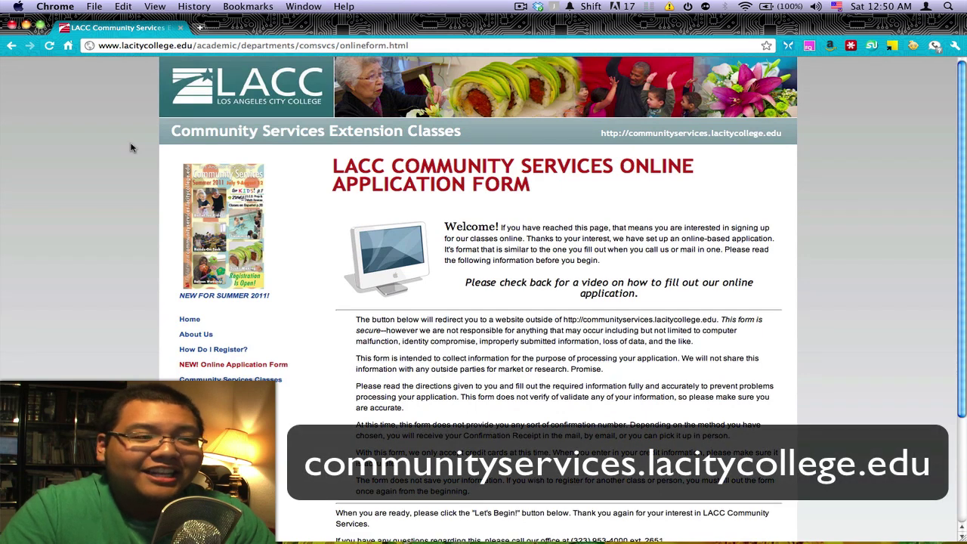
{"action": "left_click", "coordinate": [184, 319]}
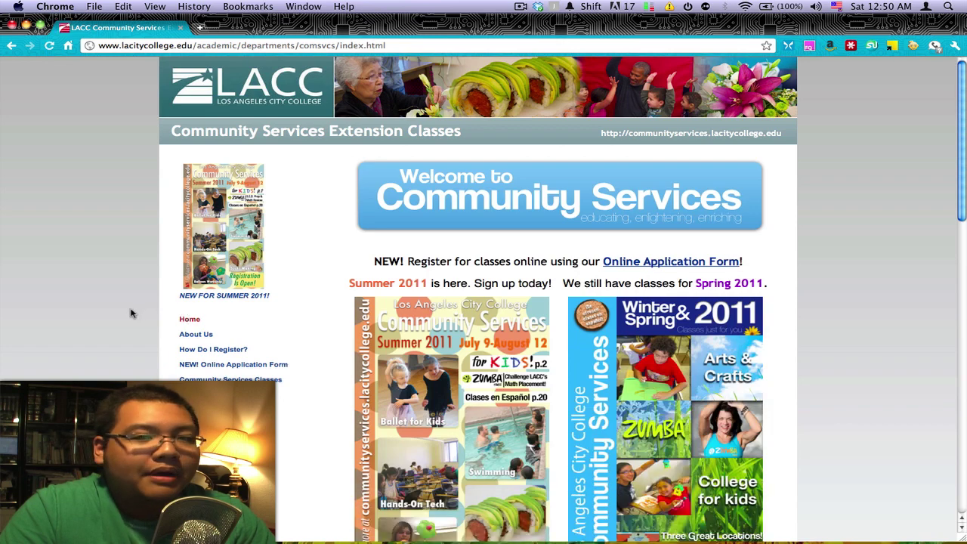
{"action": "scroll", "coordinate": [130, 313], "scroll_direction": "down", "scroll_amount": 5}
{"action": "scroll", "coordinate": [130, 313], "scroll_direction": "down", "scroll_amount": 2}
{"action": "scroll", "coordinate": [131, 313], "scroll_direction": "down", "scroll_amount": 5}
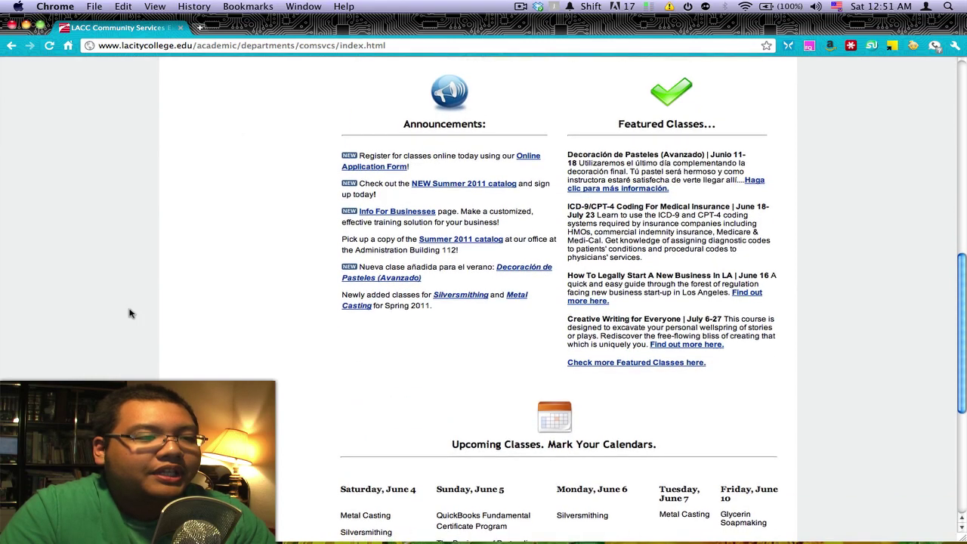
{"action": "scroll", "coordinate": [131, 313], "scroll_direction": "down", "scroll_amount": 5}
{"action": "scroll", "coordinate": [130, 313], "scroll_direction": "up", "scroll_amount": 15}
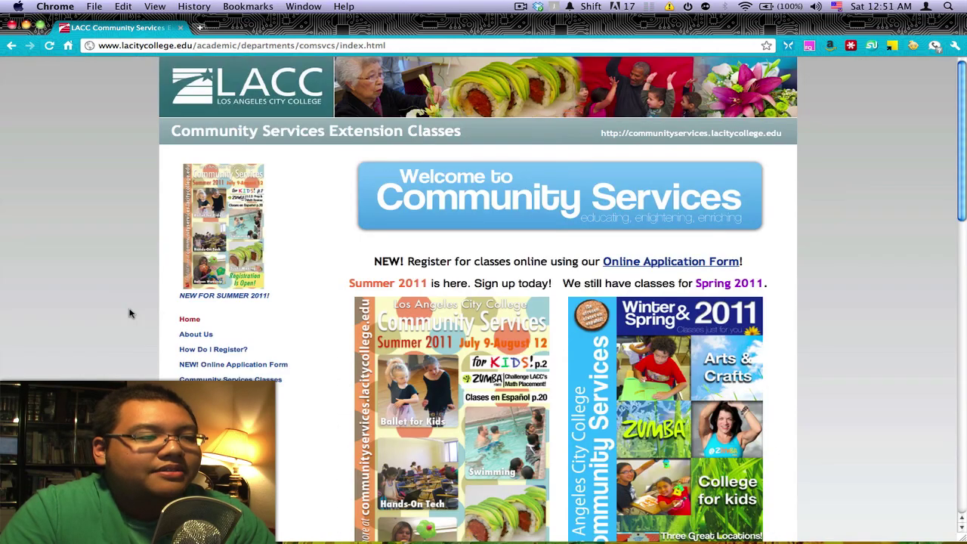